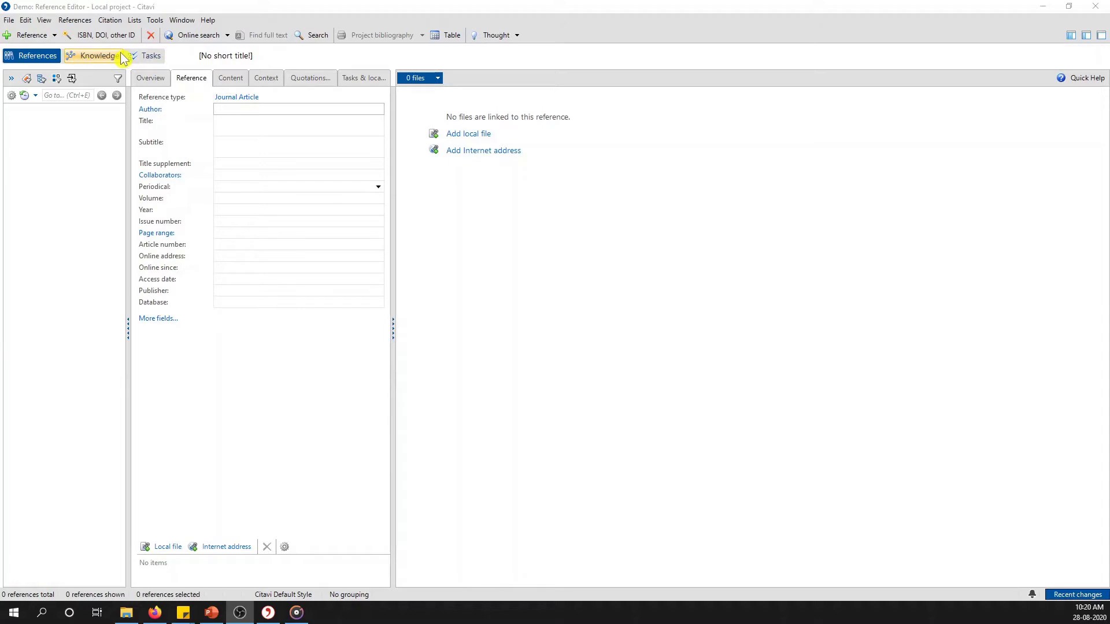
Open the Task Planner for the Demo project.
left_click(148, 57)
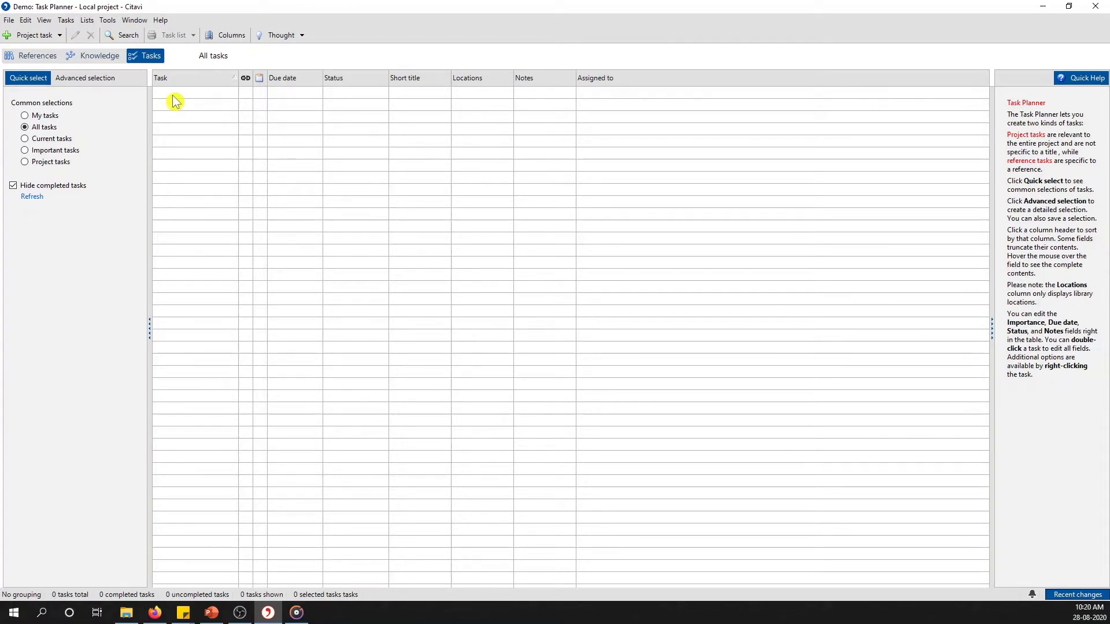
Create the project task 'Introduction' due 30-09-2020, set its progress, then show the Knowledge Organizer.
right_click(172, 96)
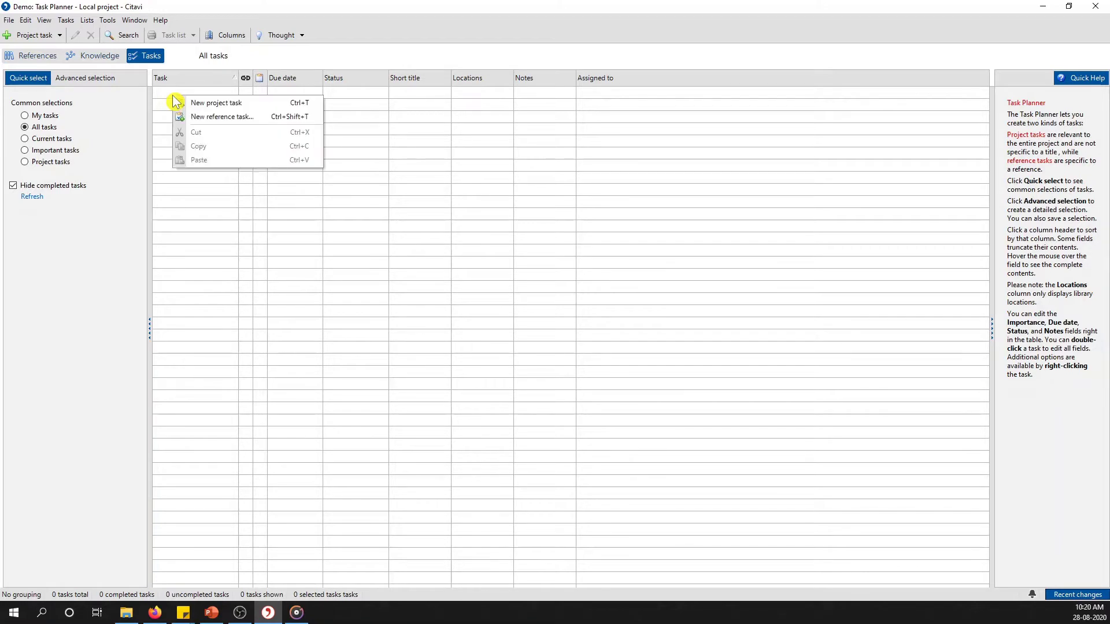
left_click(179, 103)
type("Introduction")
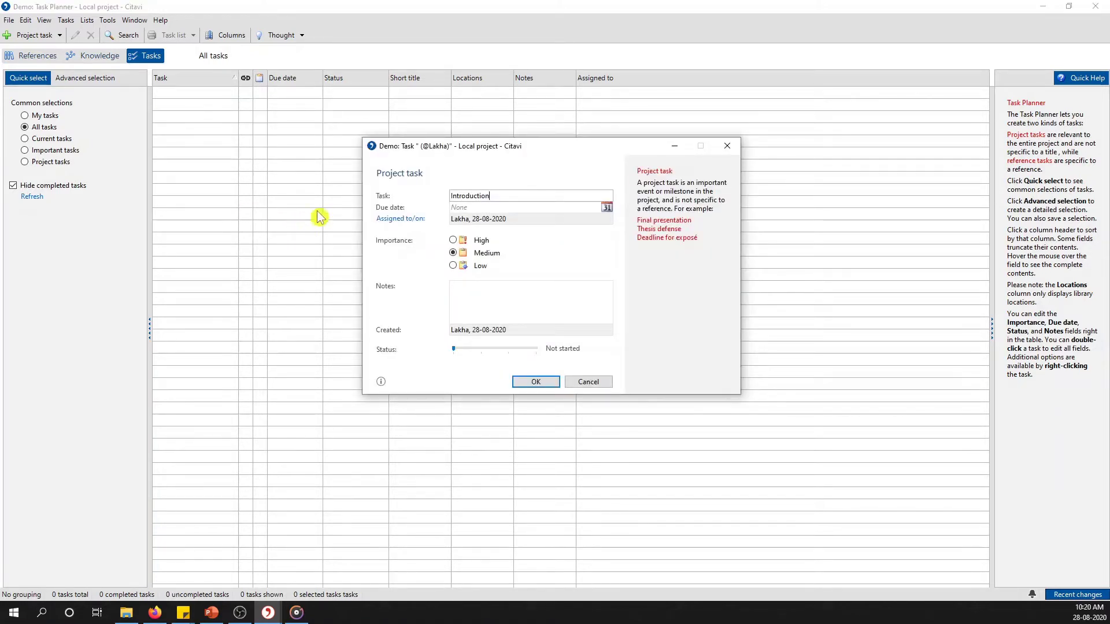
left_click(607, 207)
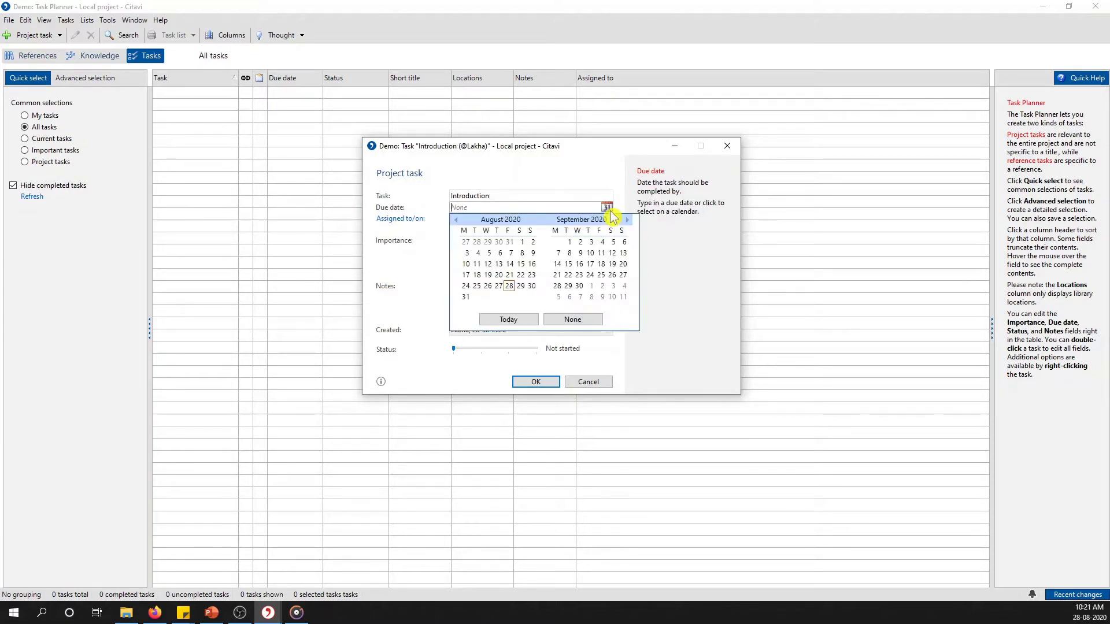
left_click(579, 286)
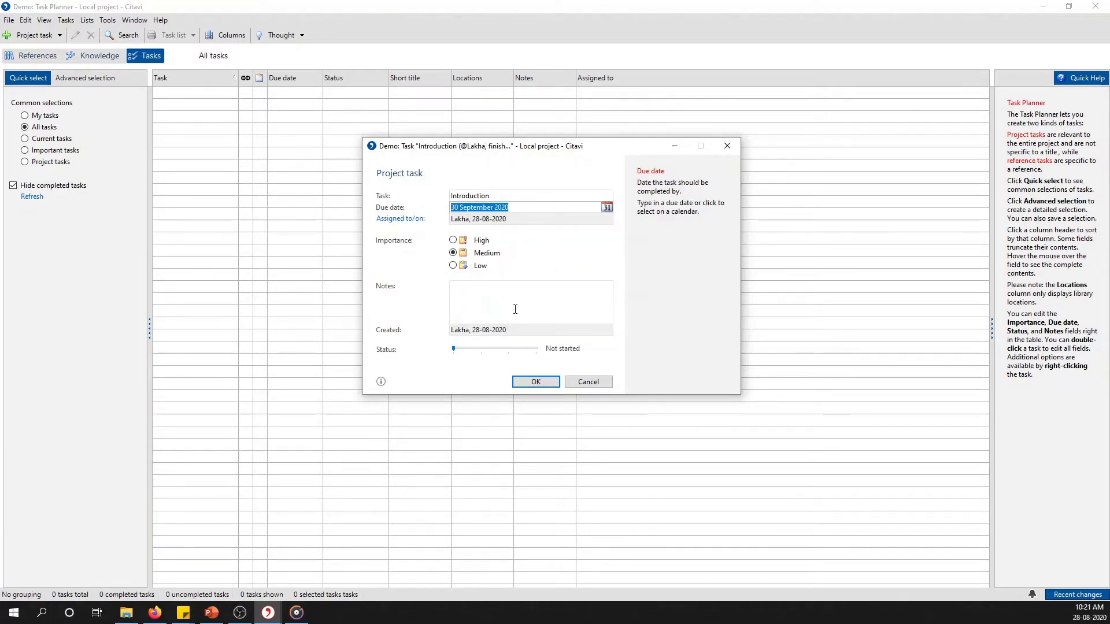
left_click(541, 382)
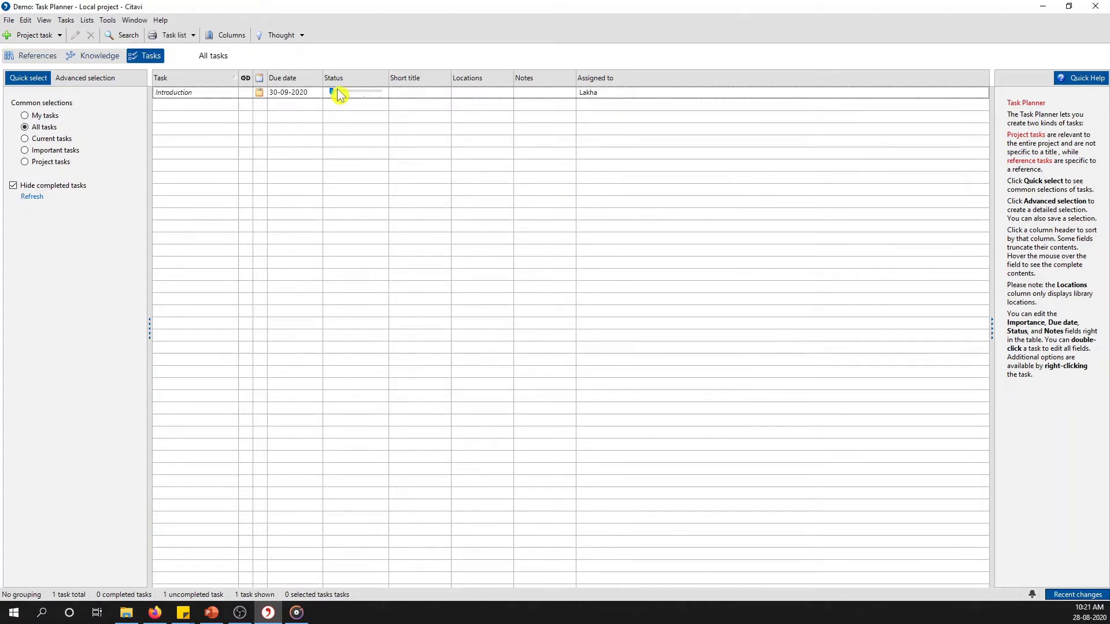
left_click(347, 92)
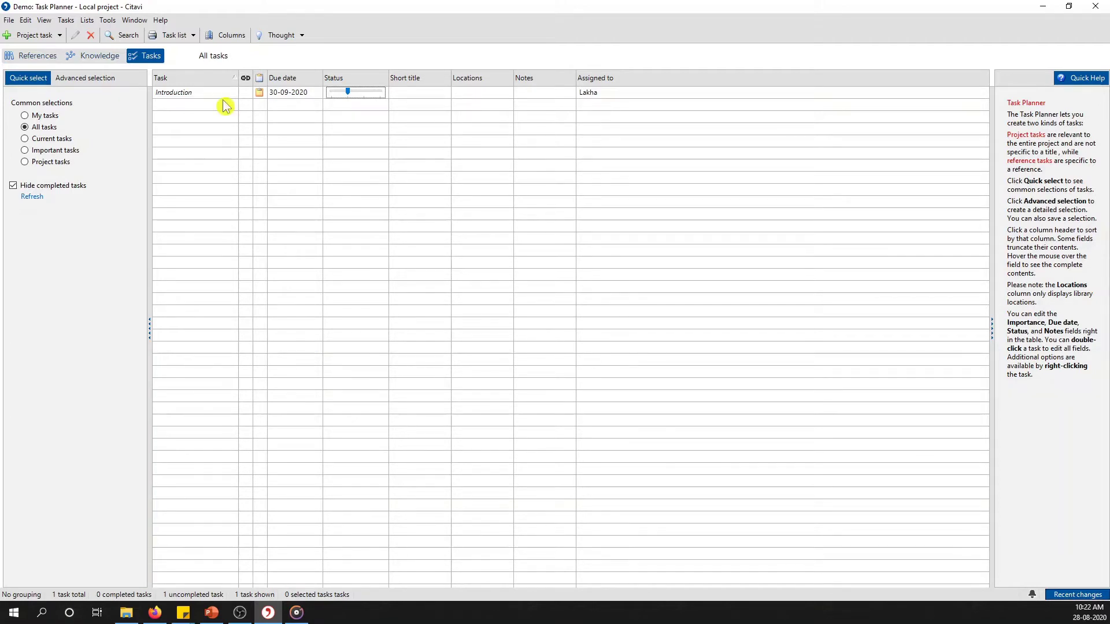
left_click(98, 55)
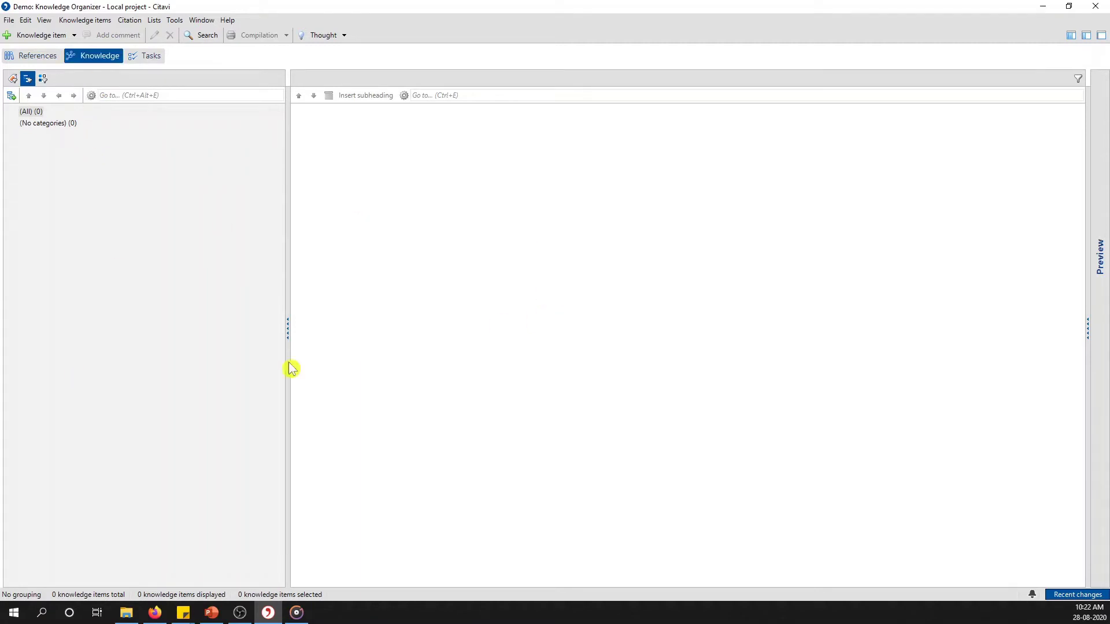
Create the first knowledge category, 'Introduction', in the empty category tree.
left_click(41, 124)
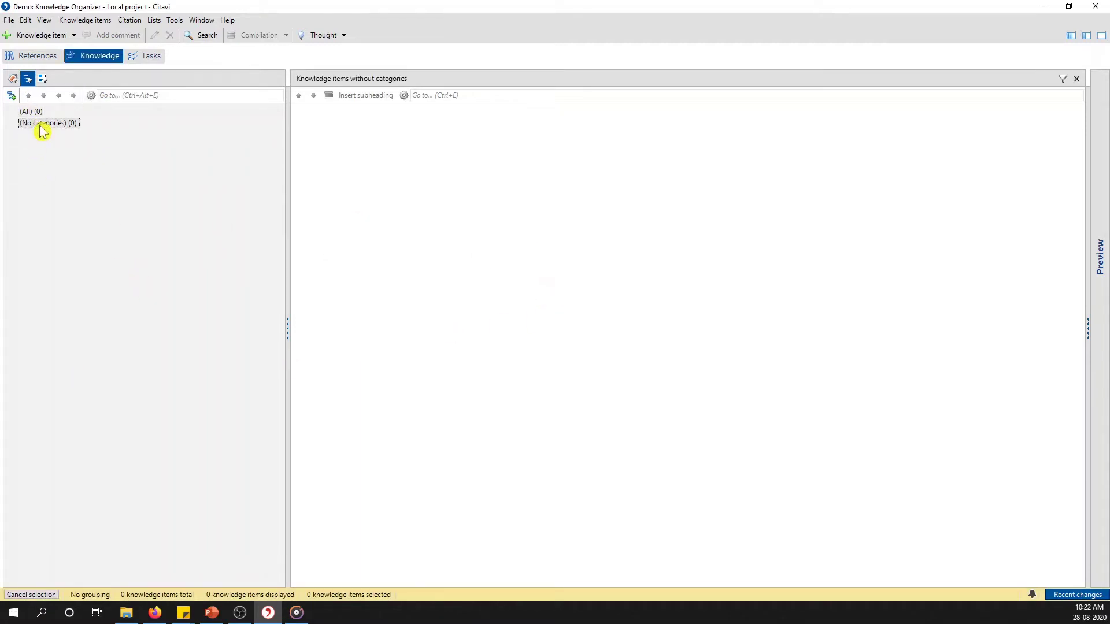
right_click(42, 130)
left_click(63, 135)
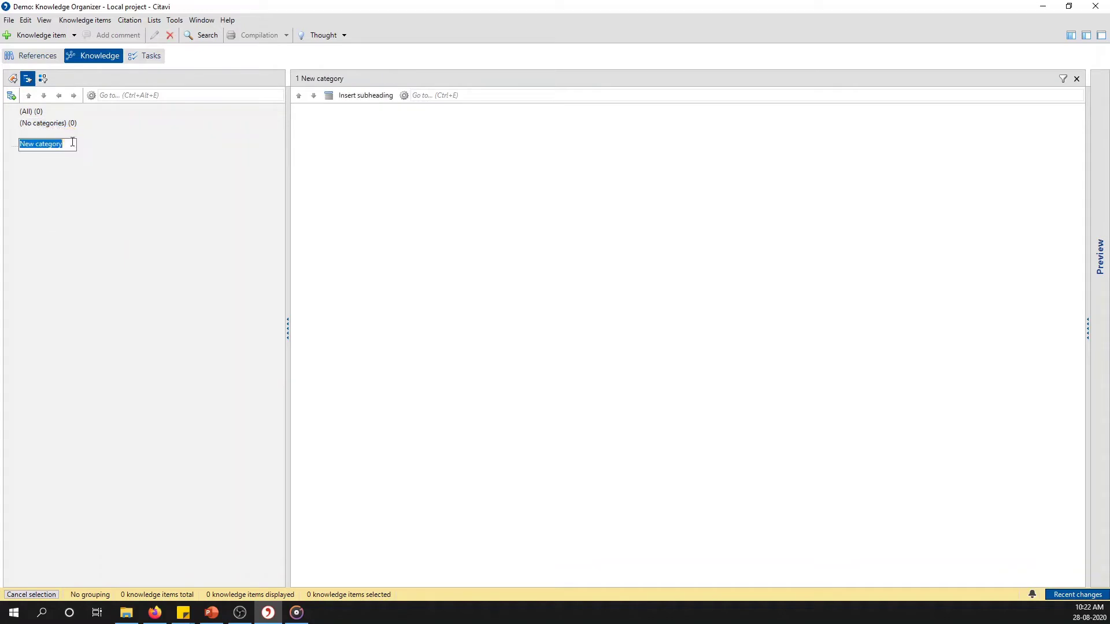
type("Introduction")
key("Return")
Add a second category 'Motor' after Introduction and check both categories.
right_click(51, 144)
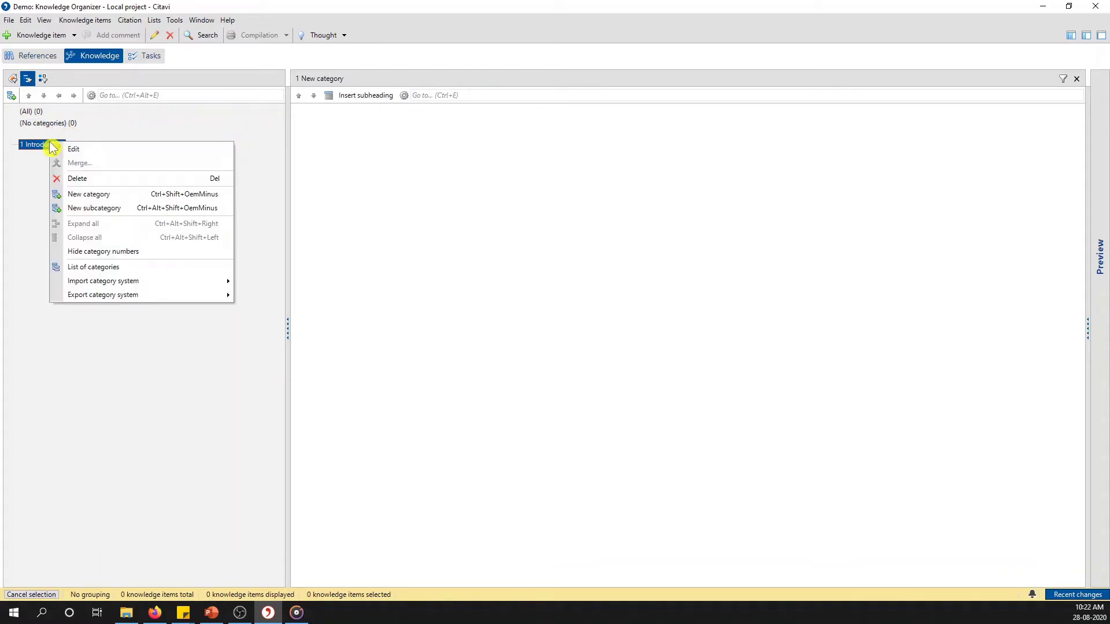
left_click(14, 96)
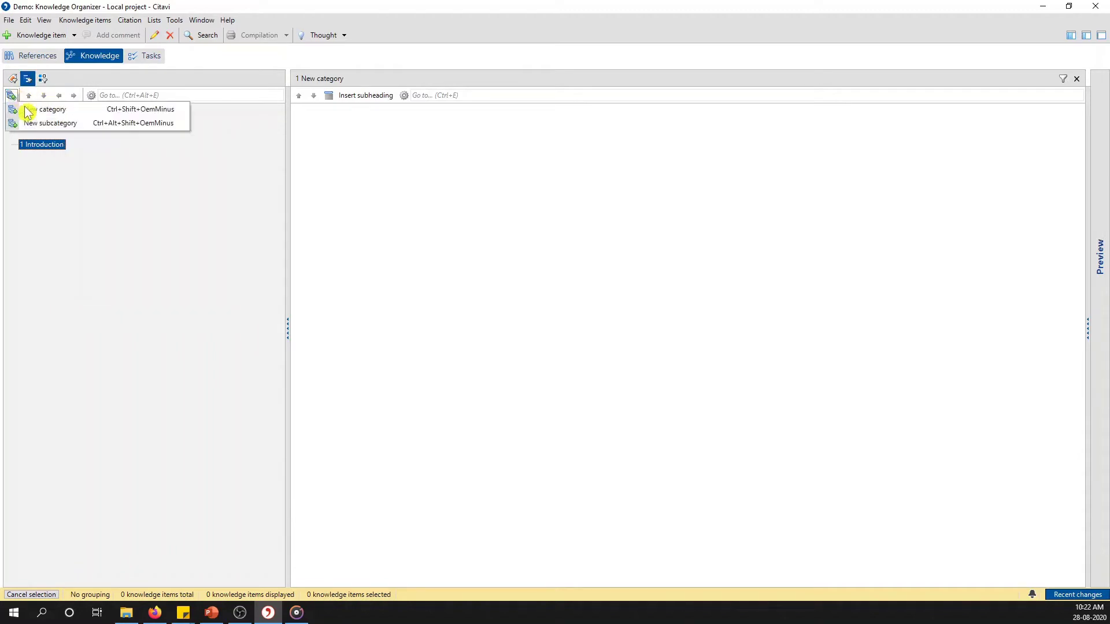
left_click(29, 109)
type("Motor")
key("Return")
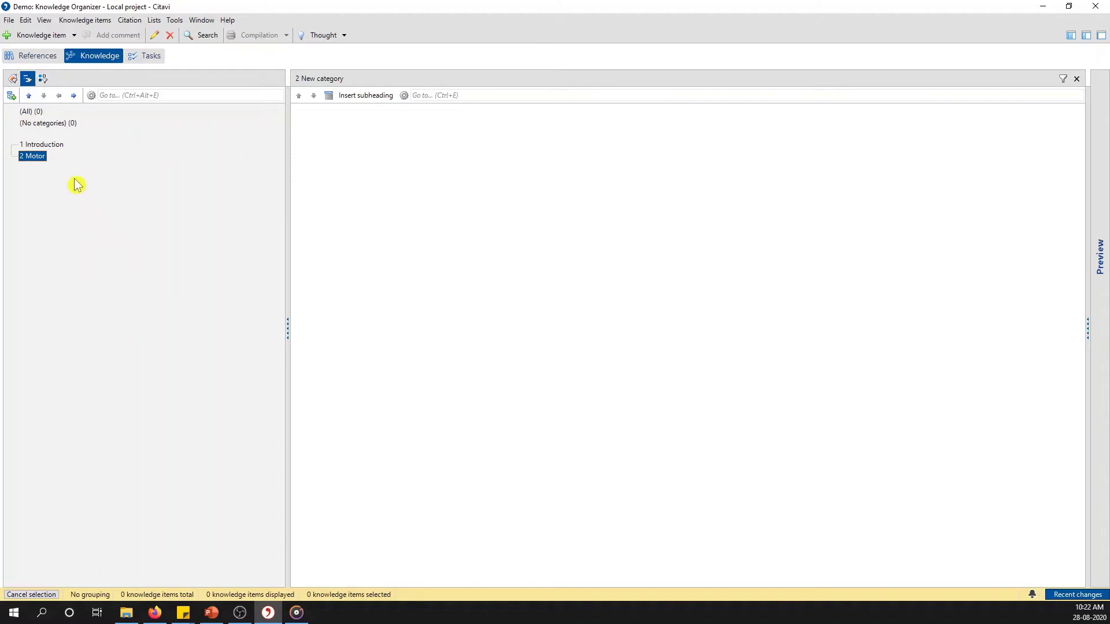
left_click(58, 146)
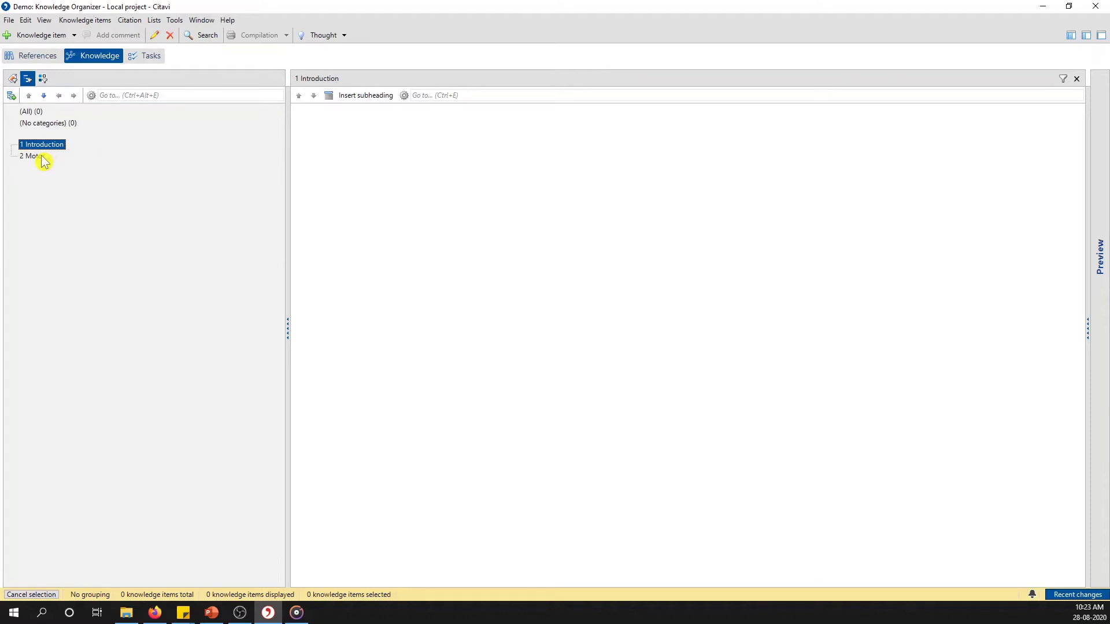
left_click(43, 158)
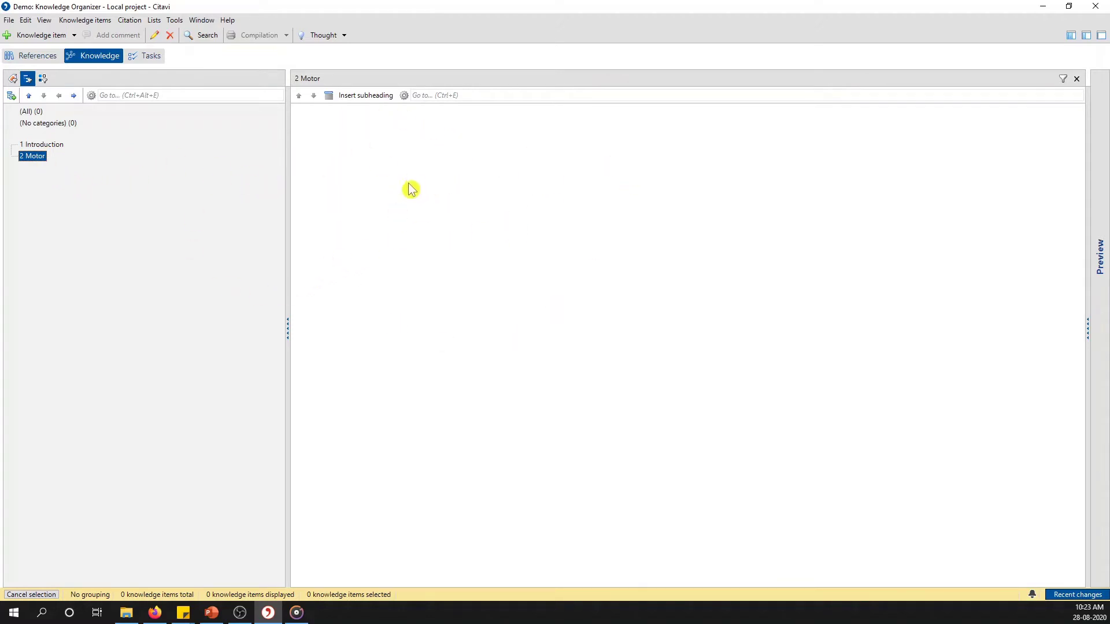
left_click(10, 56)
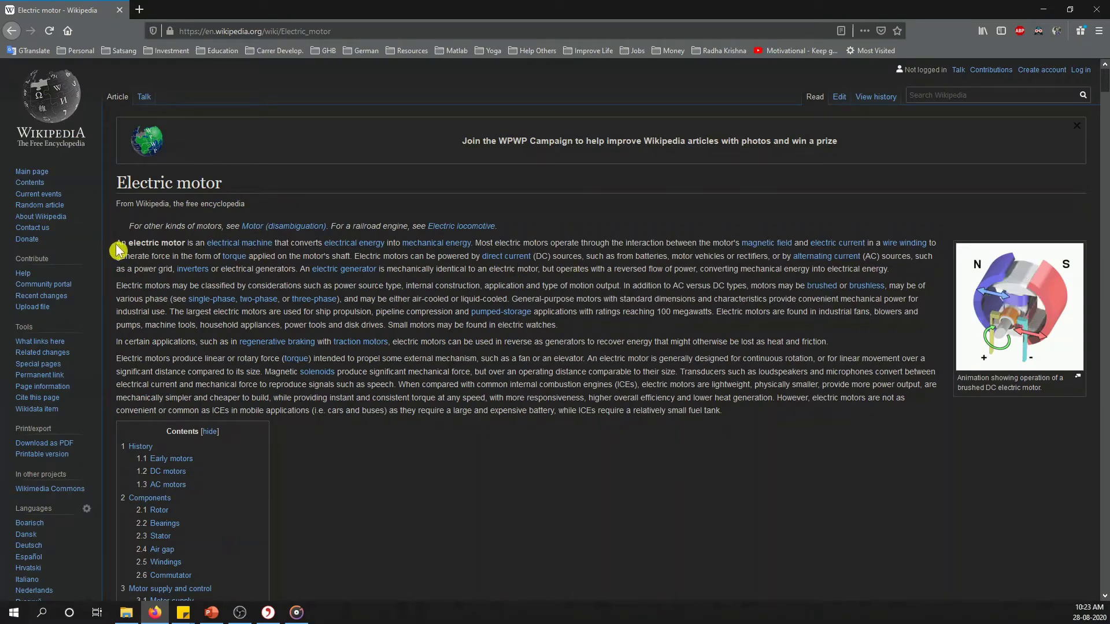
Send the Electric motor article's first paragraph to Citavi as a quotation with its reference.
left_click_drag(119, 242, 888, 270)
right_click(847, 268)
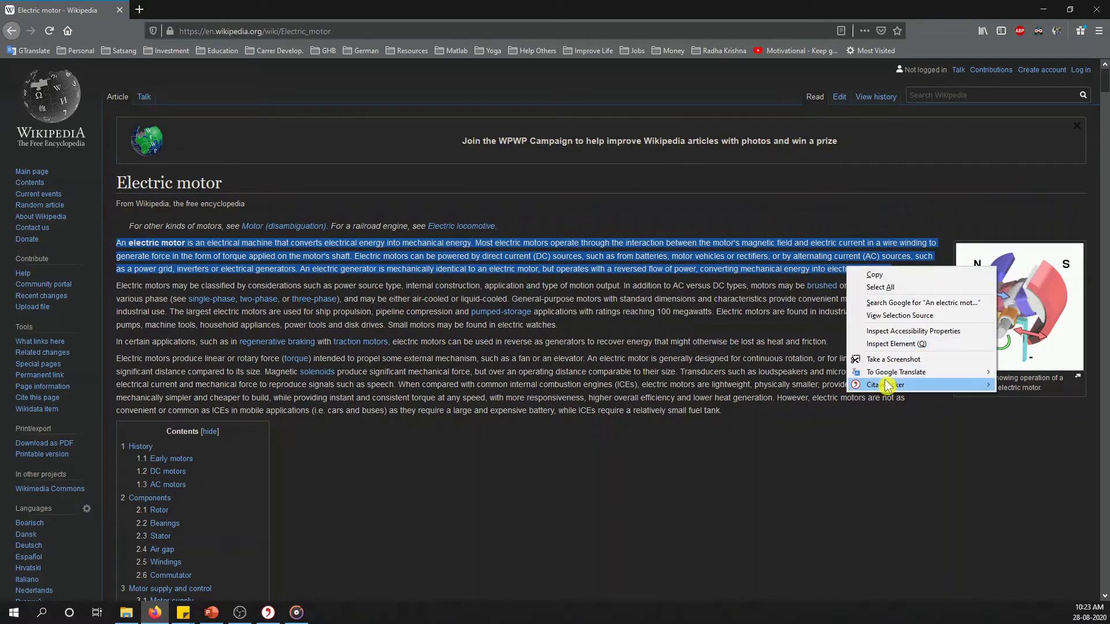
mouse_move(890, 386)
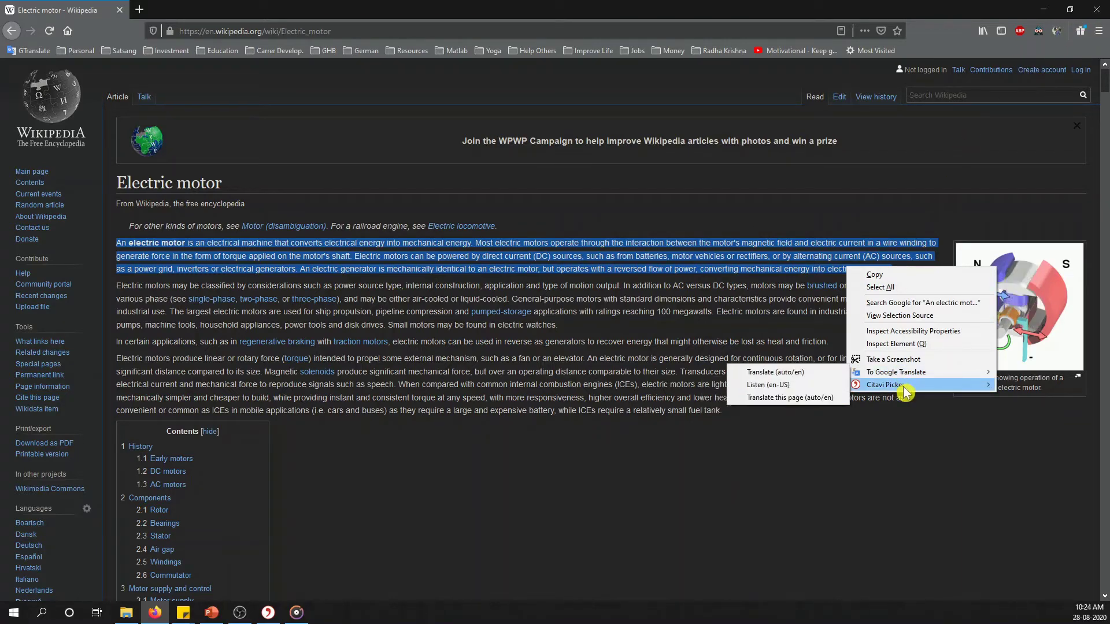
mouse_move(826, 385)
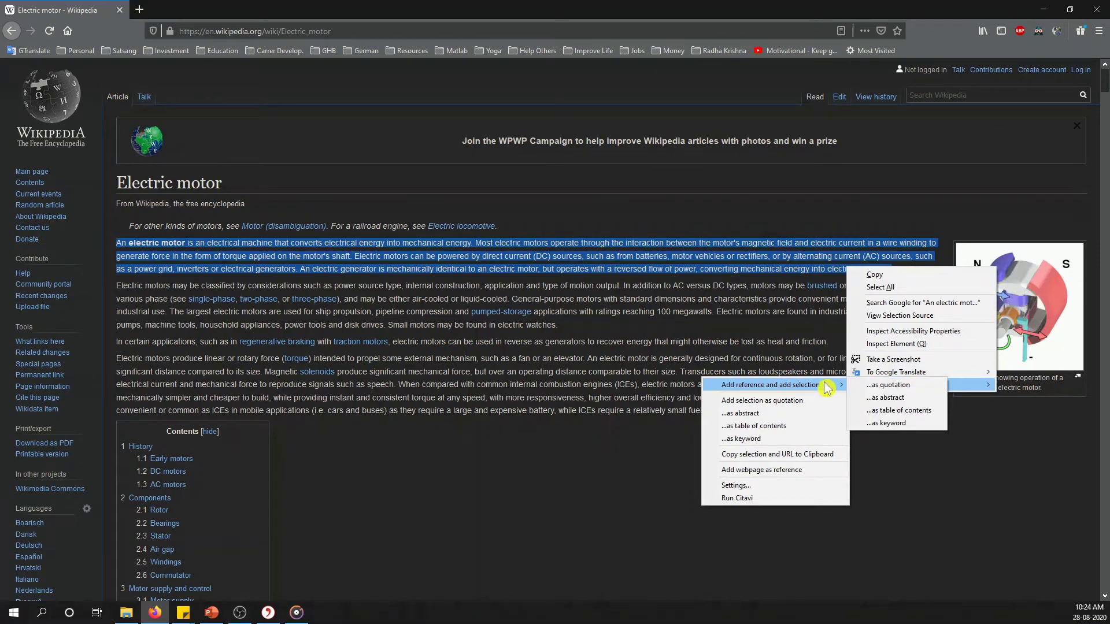
left_click(879, 386)
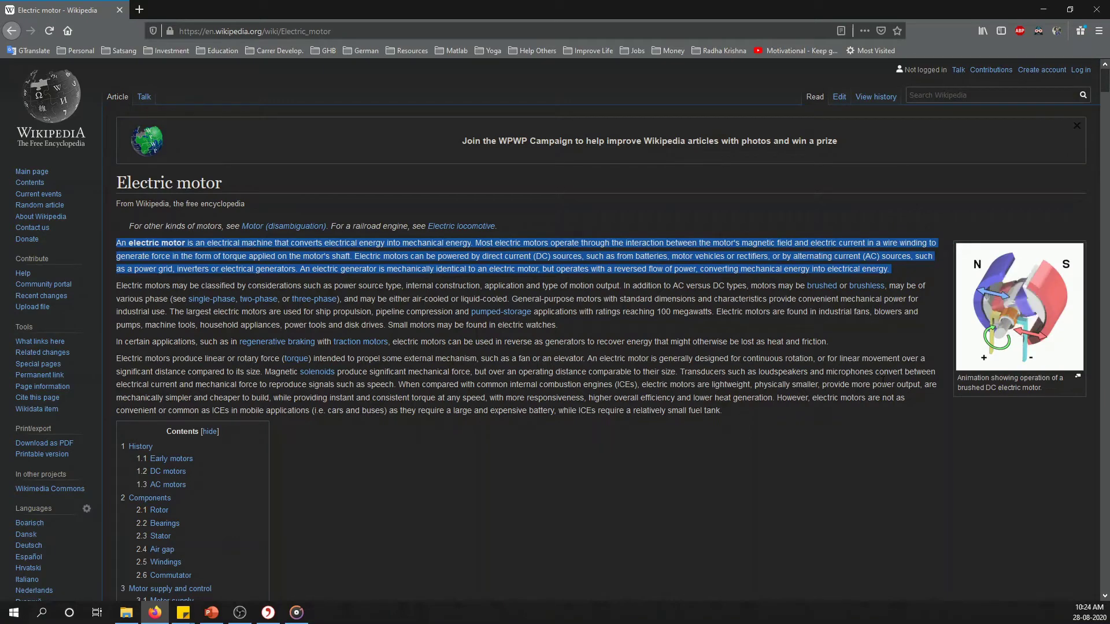
mouse_move(269, 614)
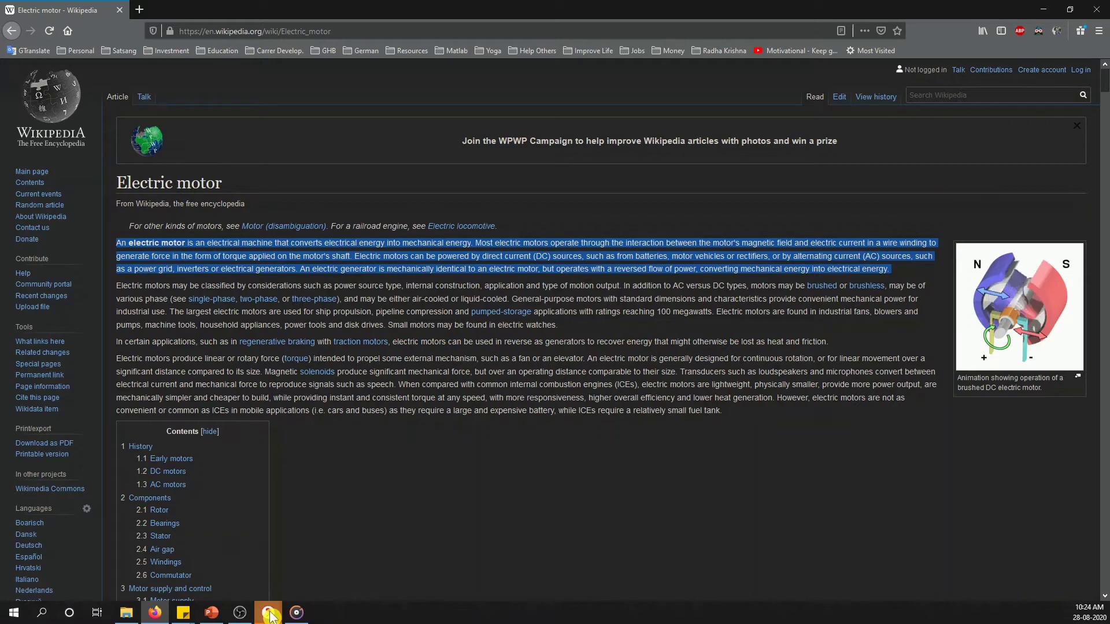
Replace the quotation's core statement with 'Electric Motor defination'.
left_click(328, 567)
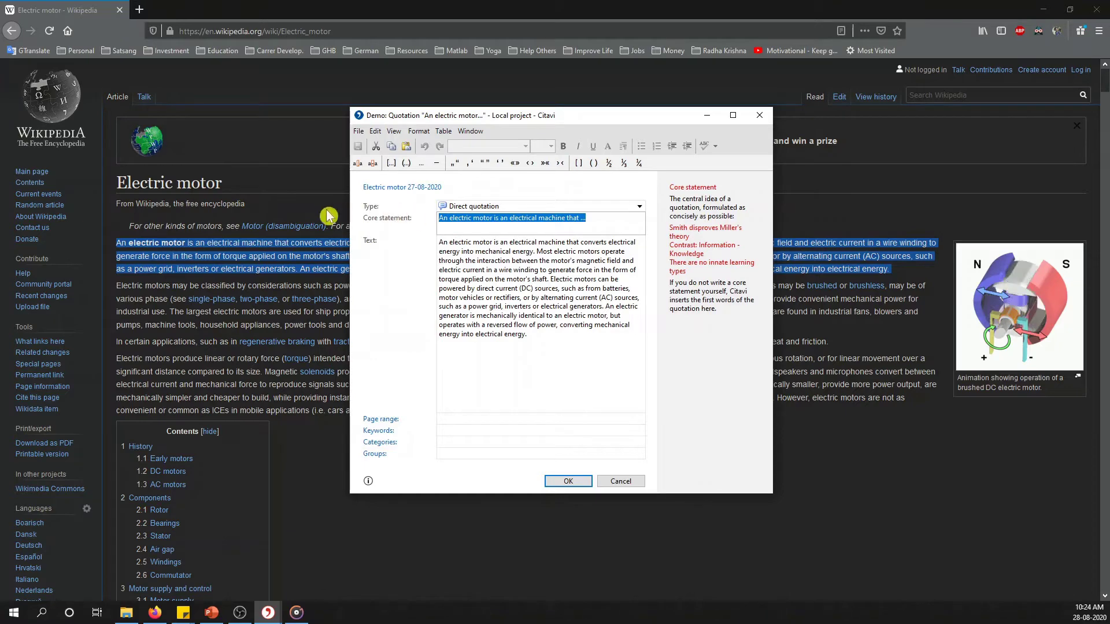
left_click(549, 349)
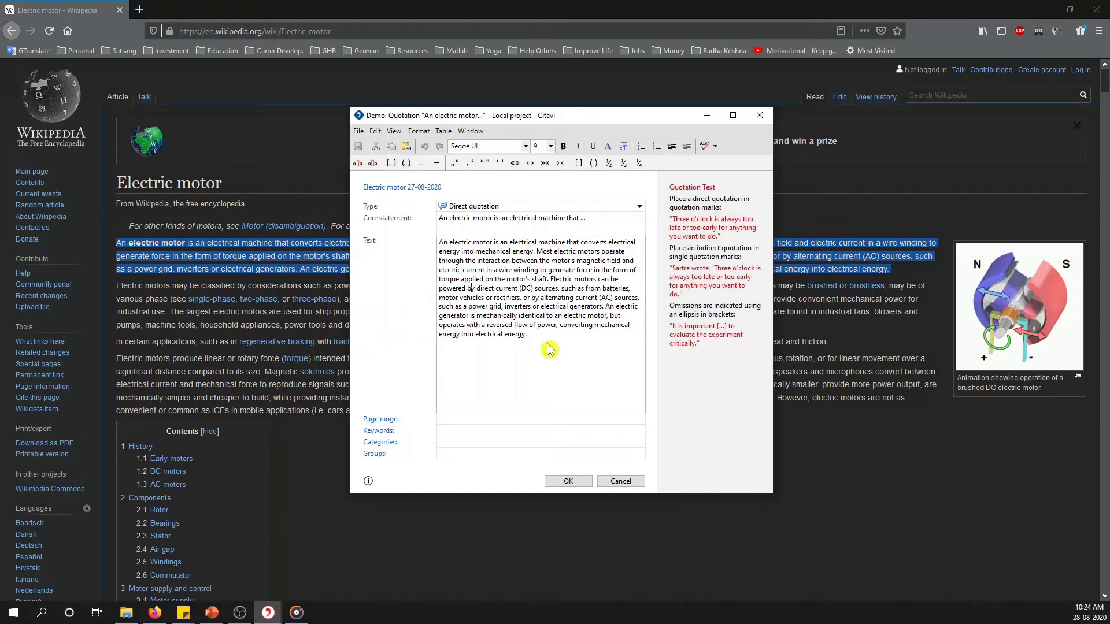
left_click(585, 218)
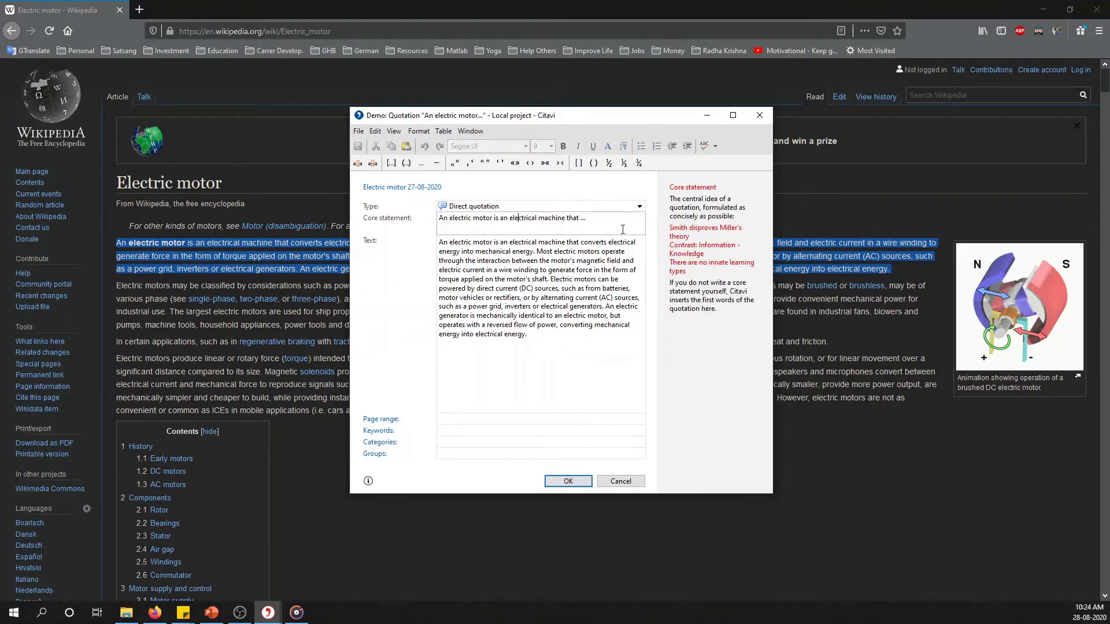
left_click_drag(585, 218, 425, 219)
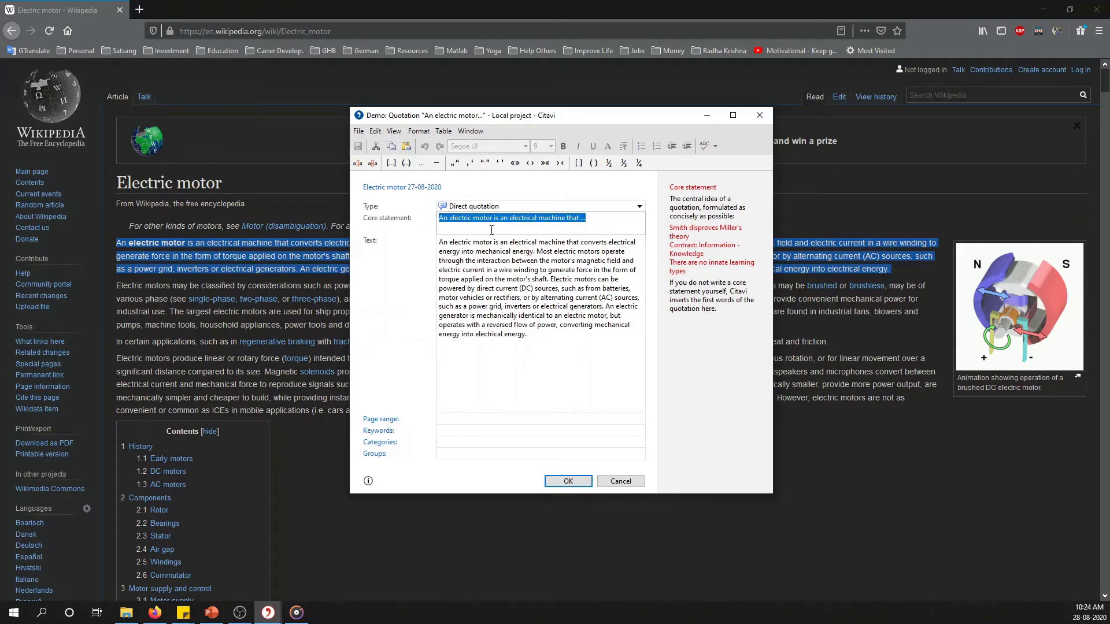
key("Delete")
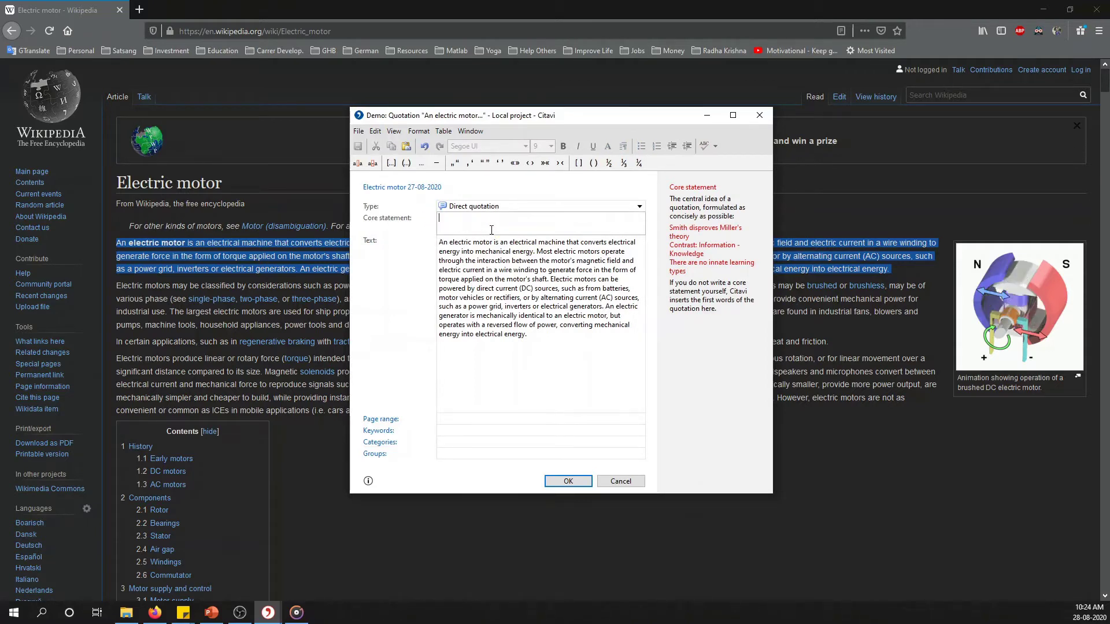
type("Electric Motor defination")
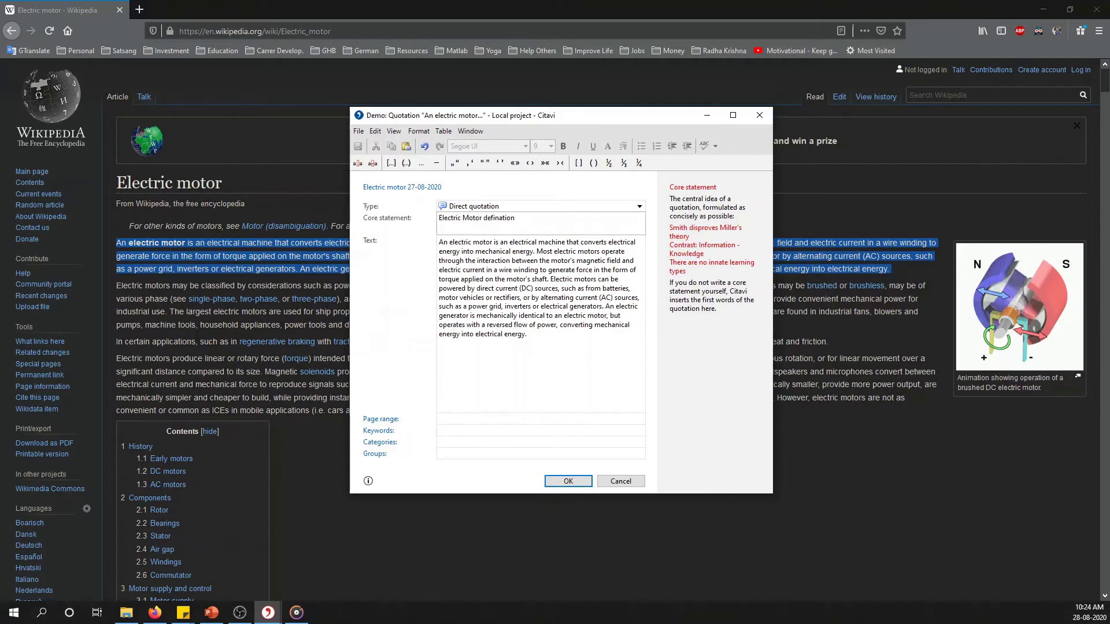
left_click(527, 430)
File the quotation under the 2 Motor category and save it.
left_click(525, 443)
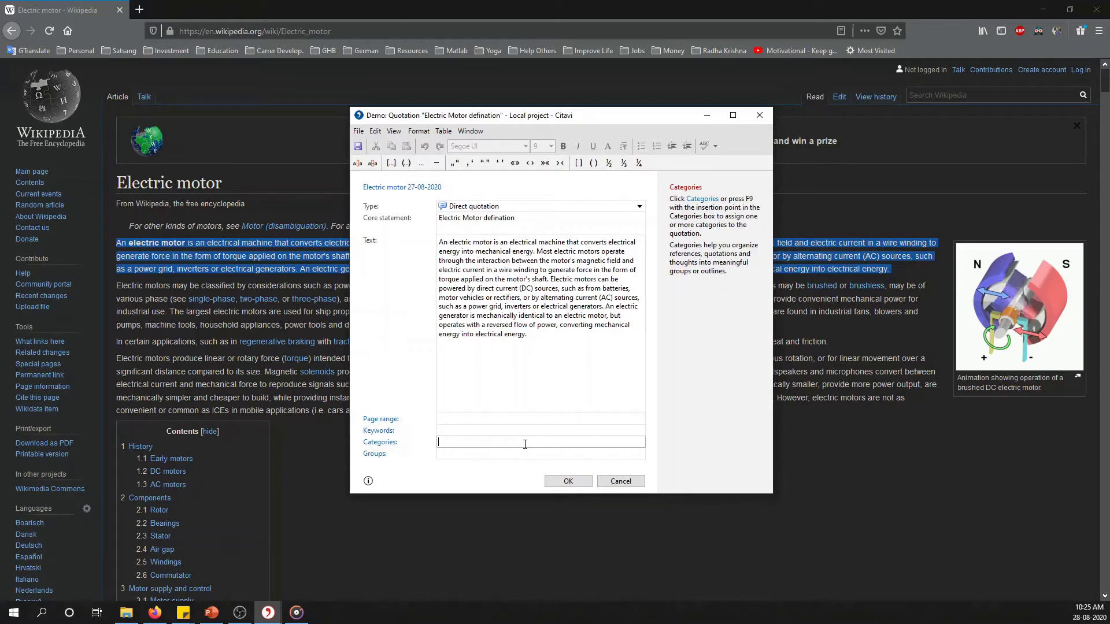
key("Return")
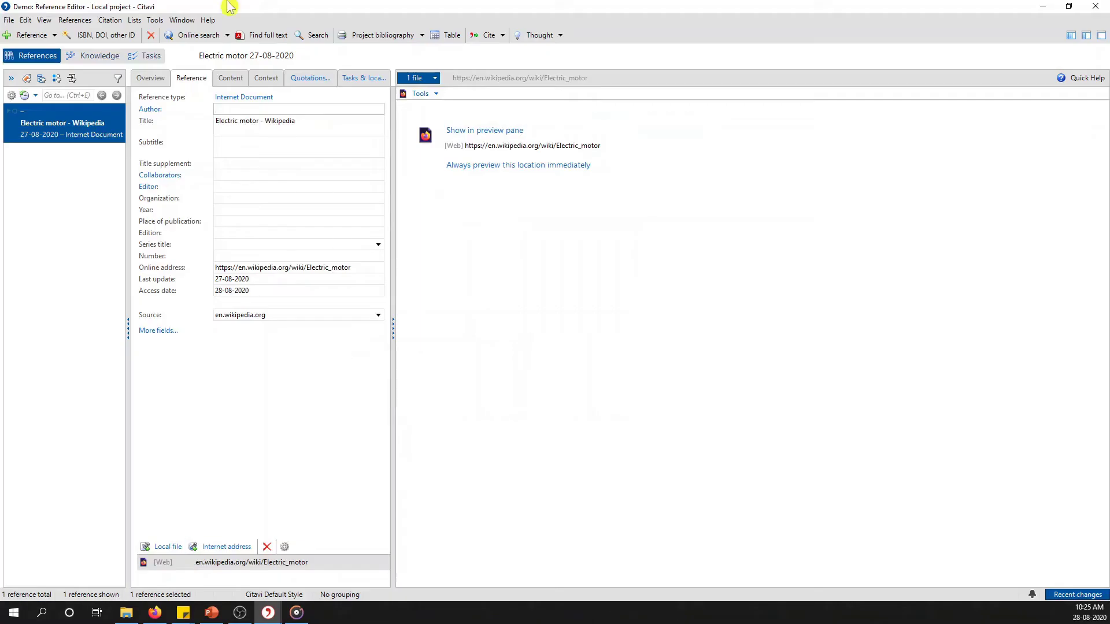
left_click(108, 55)
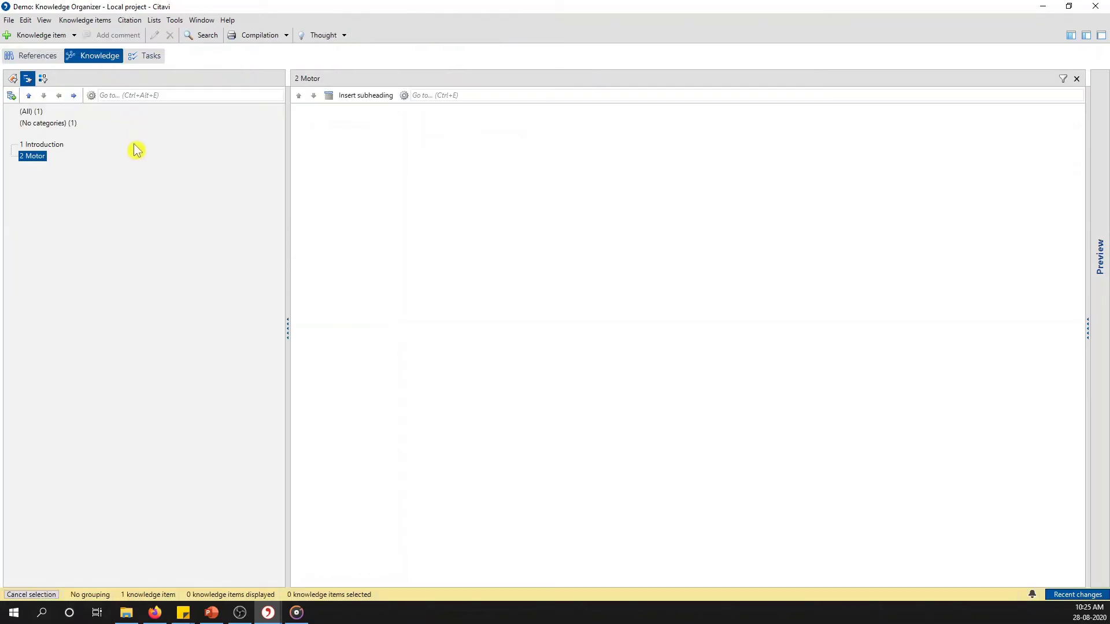
left_click(1043, 7)
type("into")
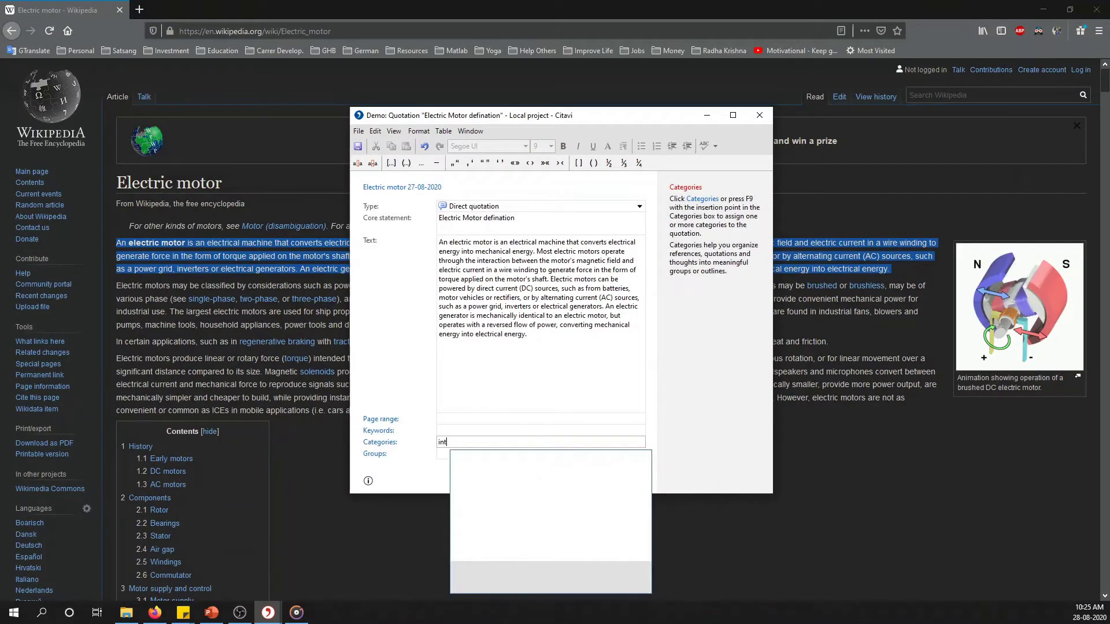
key("BackSpace")
key("BackSpace")
key("BackSpace")
key("BackSpace")
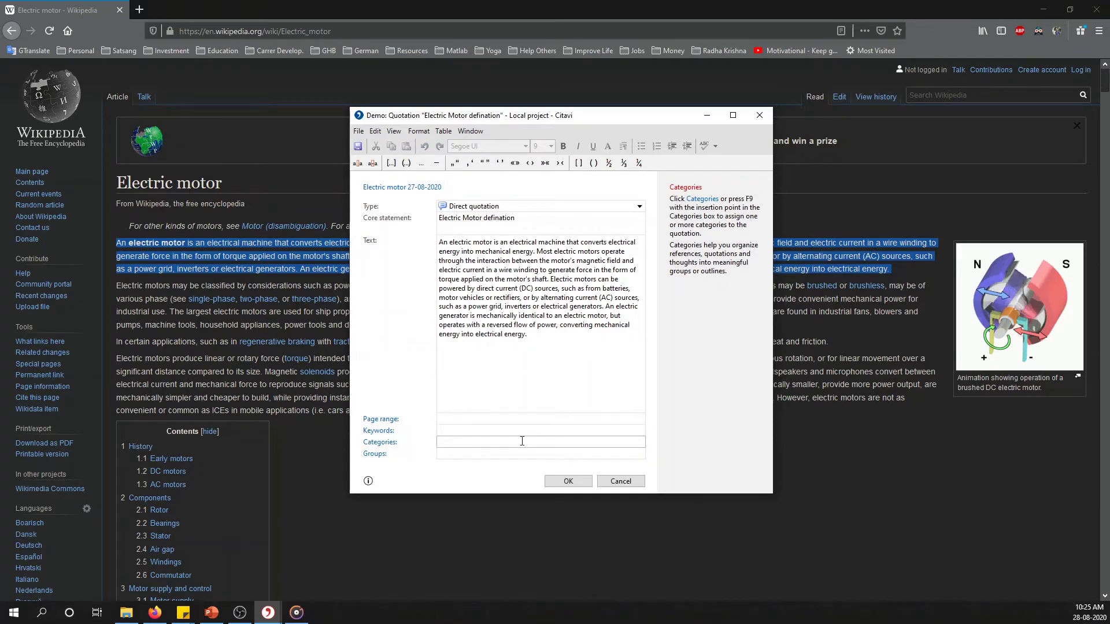
type("3")
key("BackSpace")
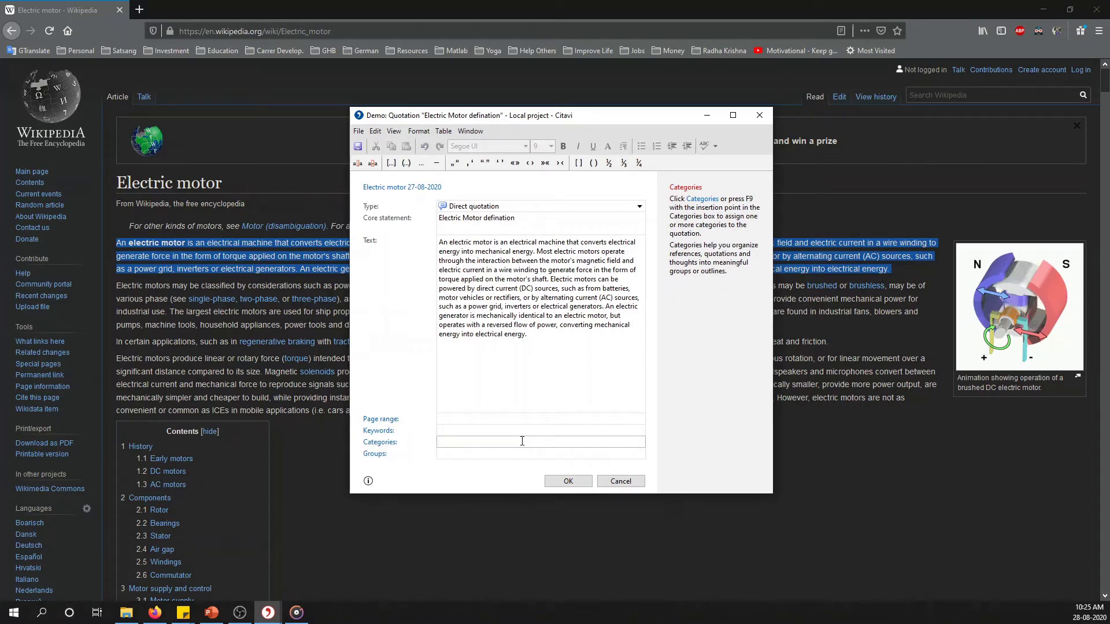
type("2")
left_click(526, 459)
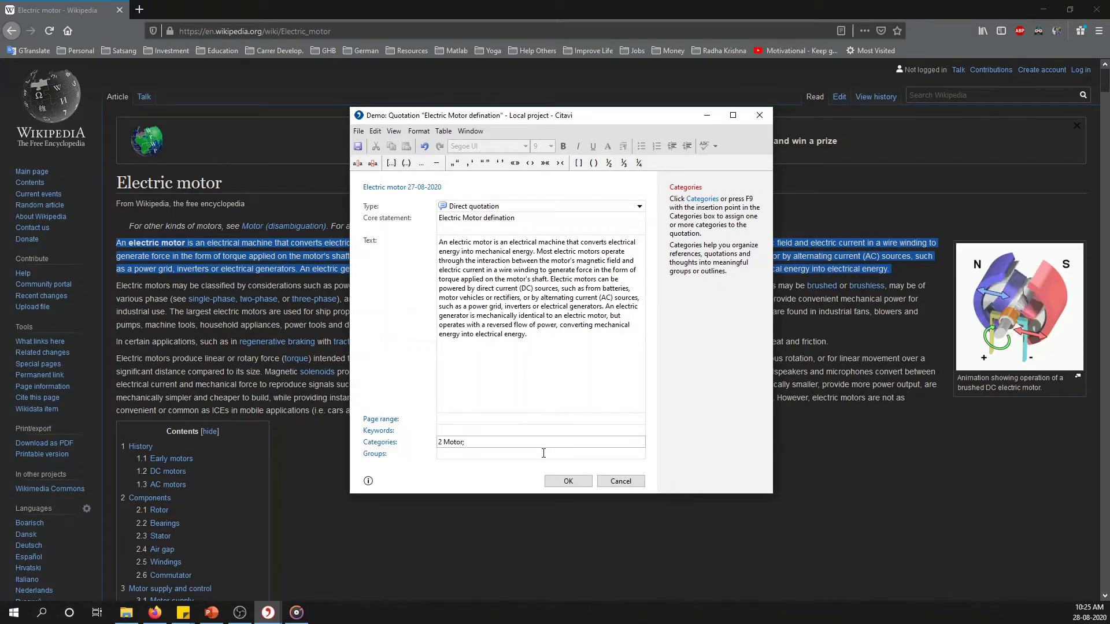
left_click(571, 481)
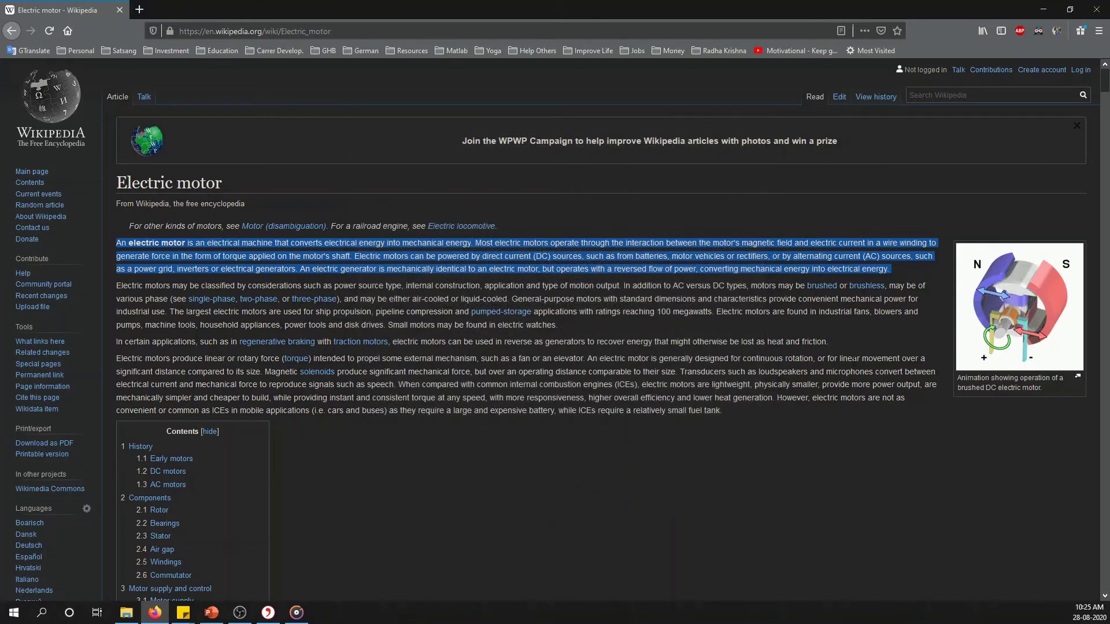
Send the article's motor animation to Citavi as an image quotation.
right_click(1003, 334)
mouse_move(1009, 318)
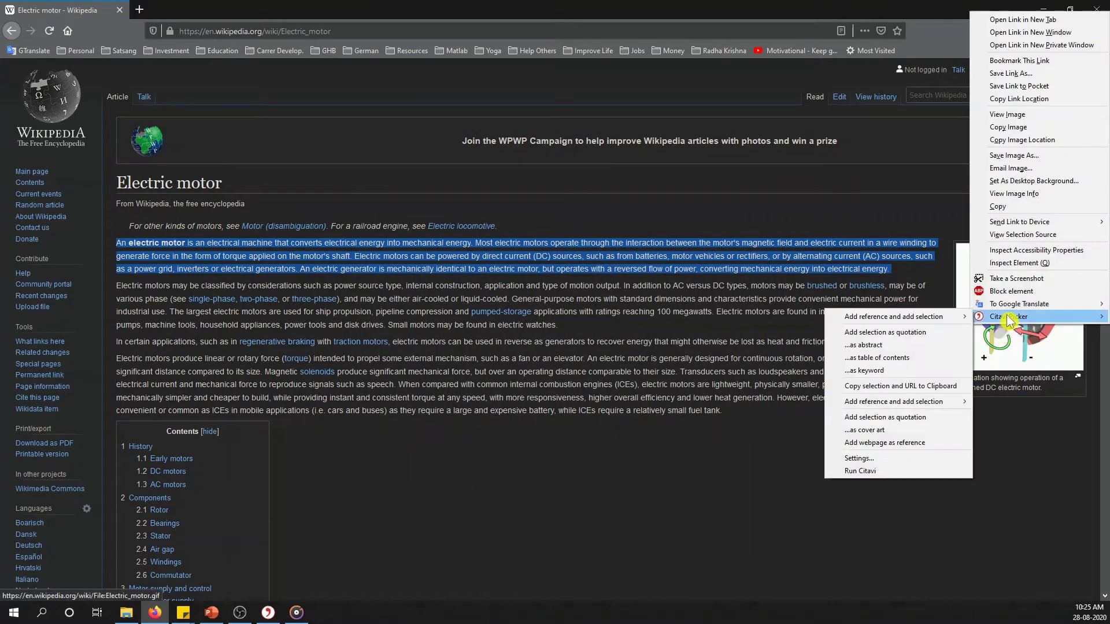
mouse_move(861, 406)
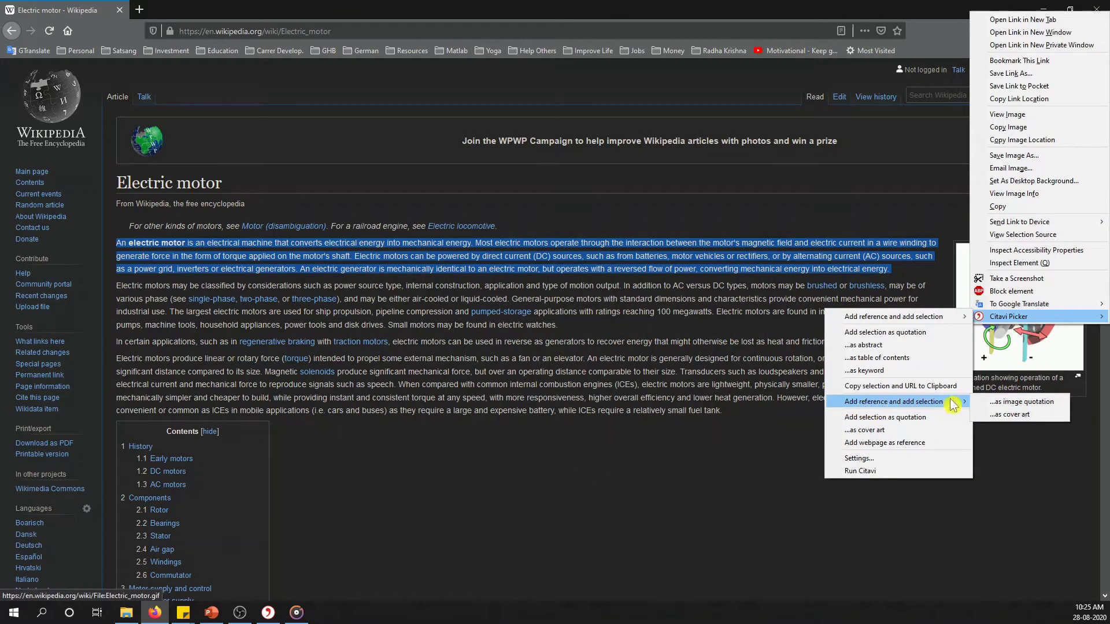
left_click(997, 403)
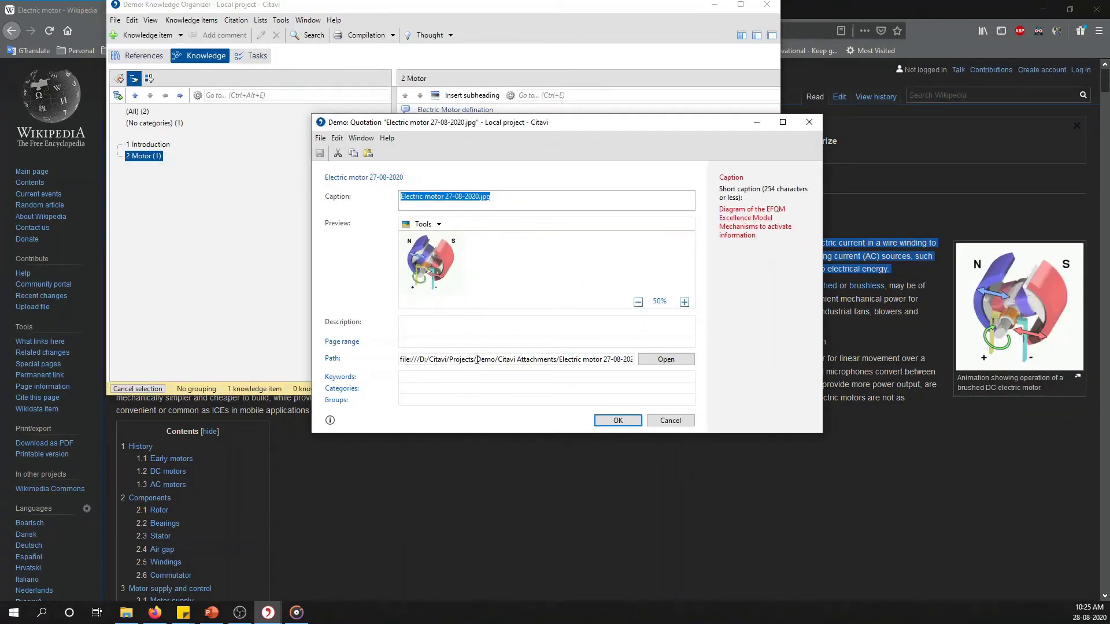
Caption the image quotation 'Pic', assign it to 2 Motor, and save it.
left_click(535, 200)
key("ctrl+a")
type("El")
key("BackSpace")
key("BackSpace")
left_click(454, 390)
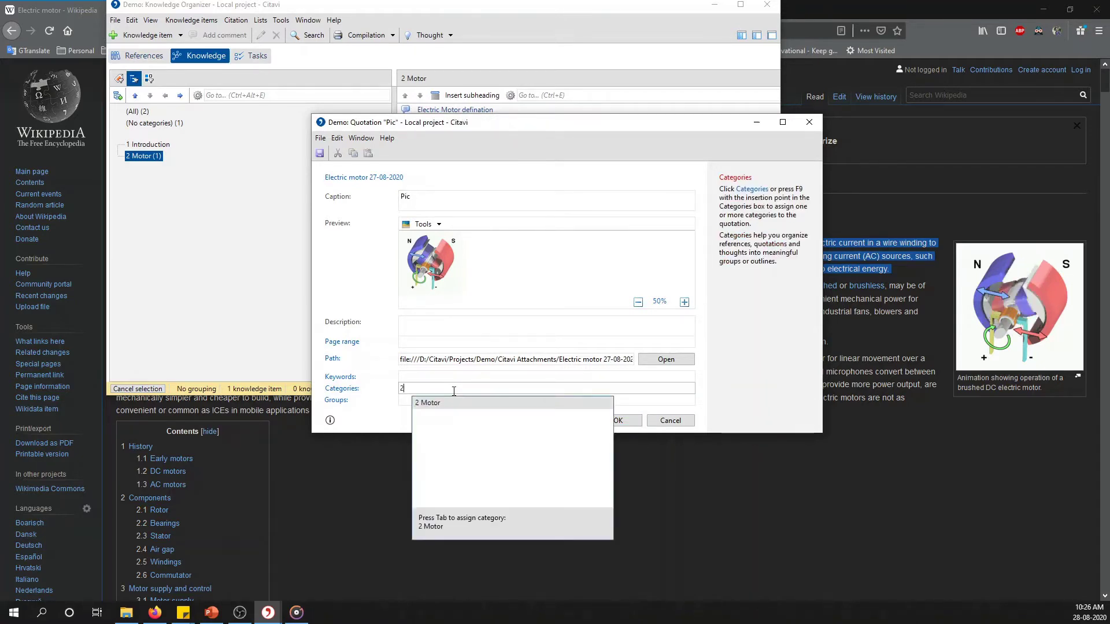
left_click(460, 405)
left_click(622, 423)
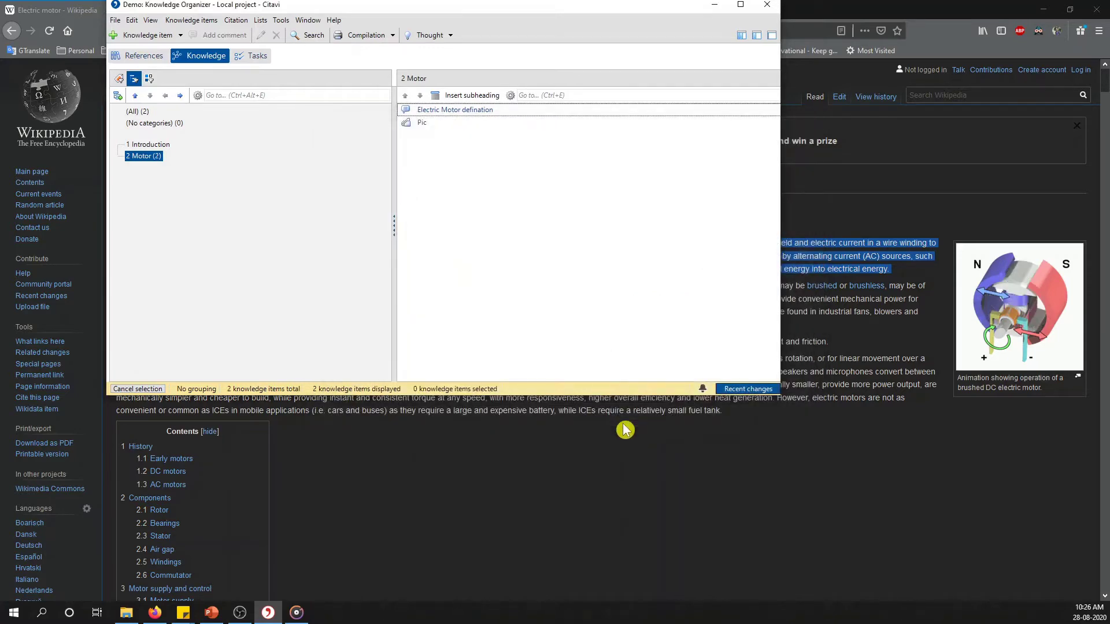
Maximize the Knowledge Organizer, preview the Pic item under 2 Motor, then view the Wikipedia references.
left_click(742, 6)
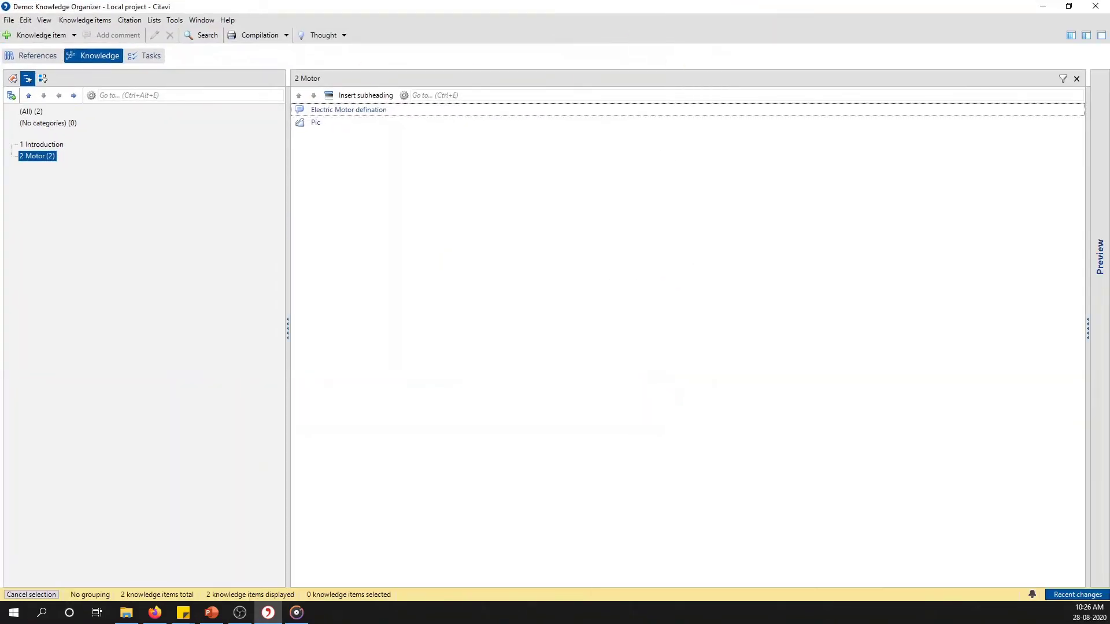
left_click(46, 146)
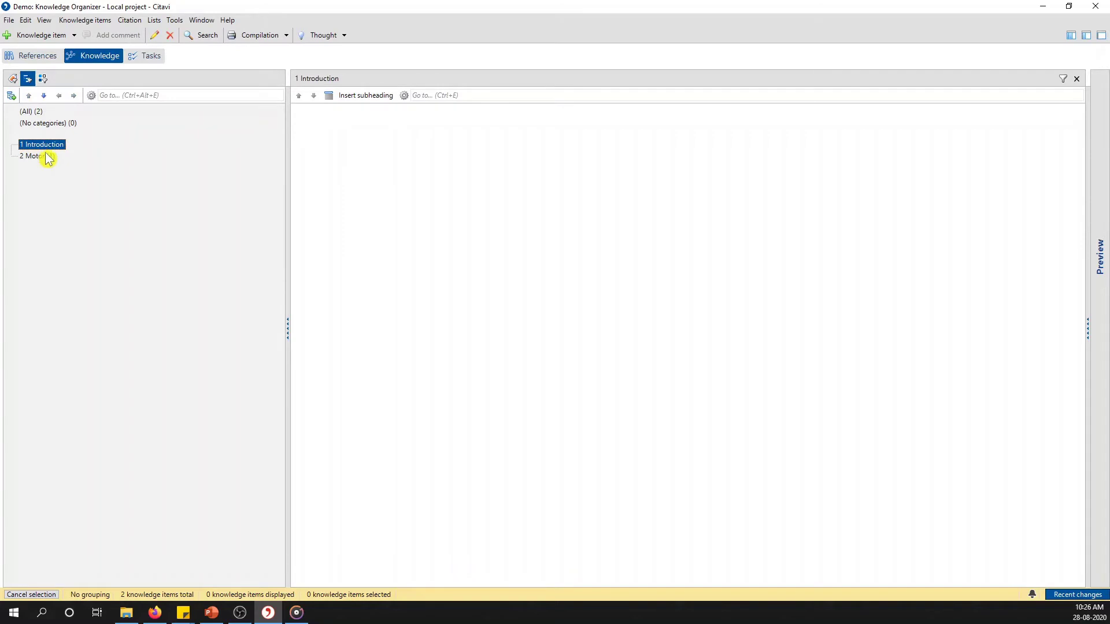
left_click(50, 160)
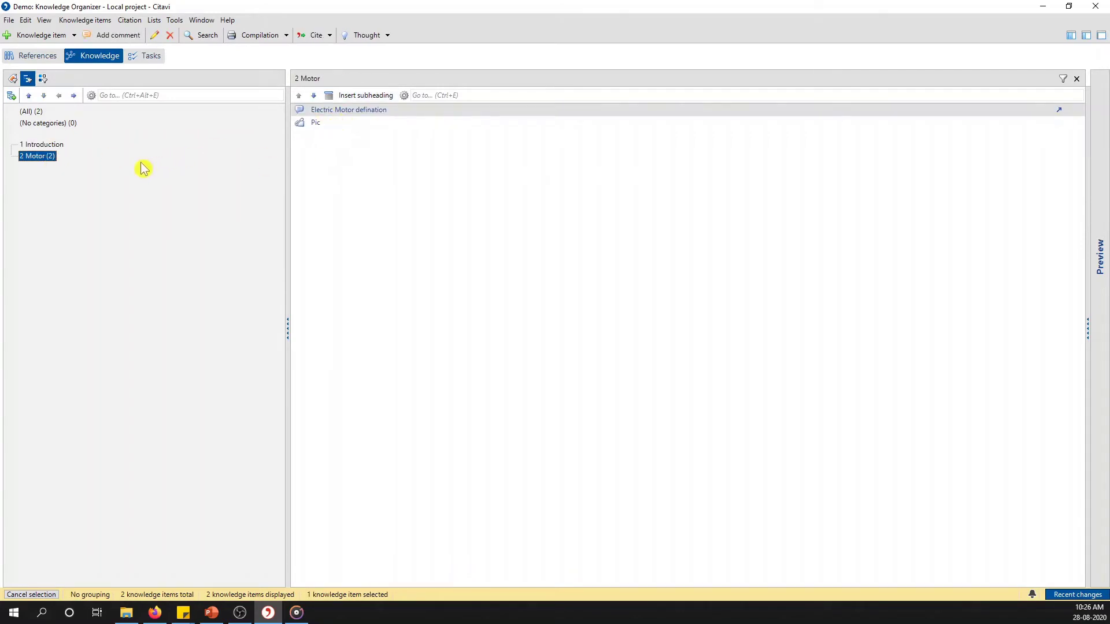
left_click_drag(1088, 210, 734, 251)
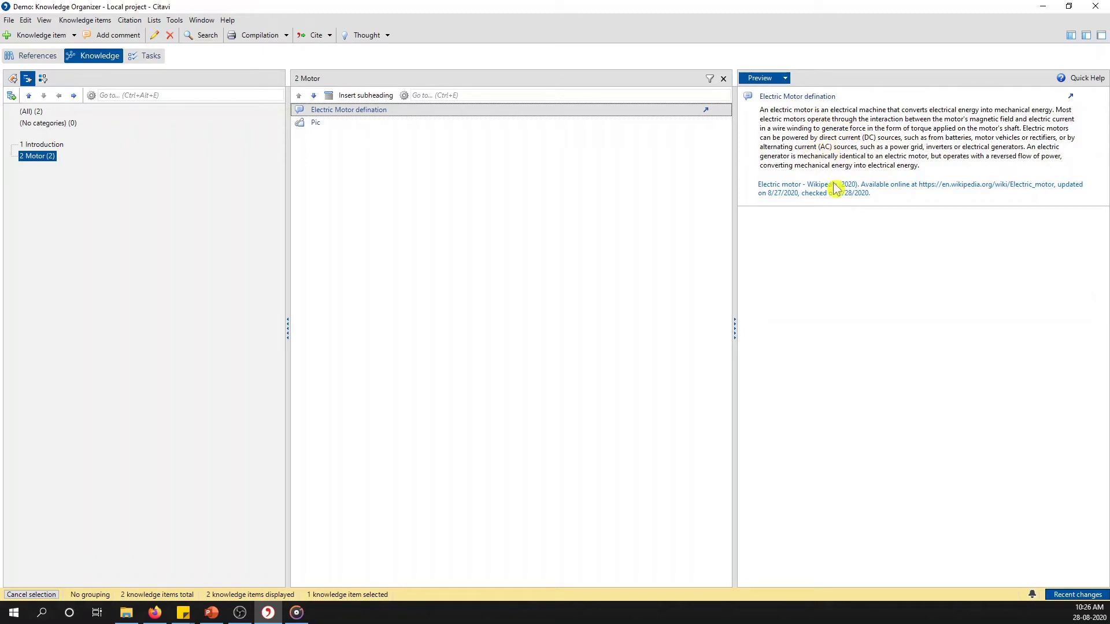
left_click(364, 124)
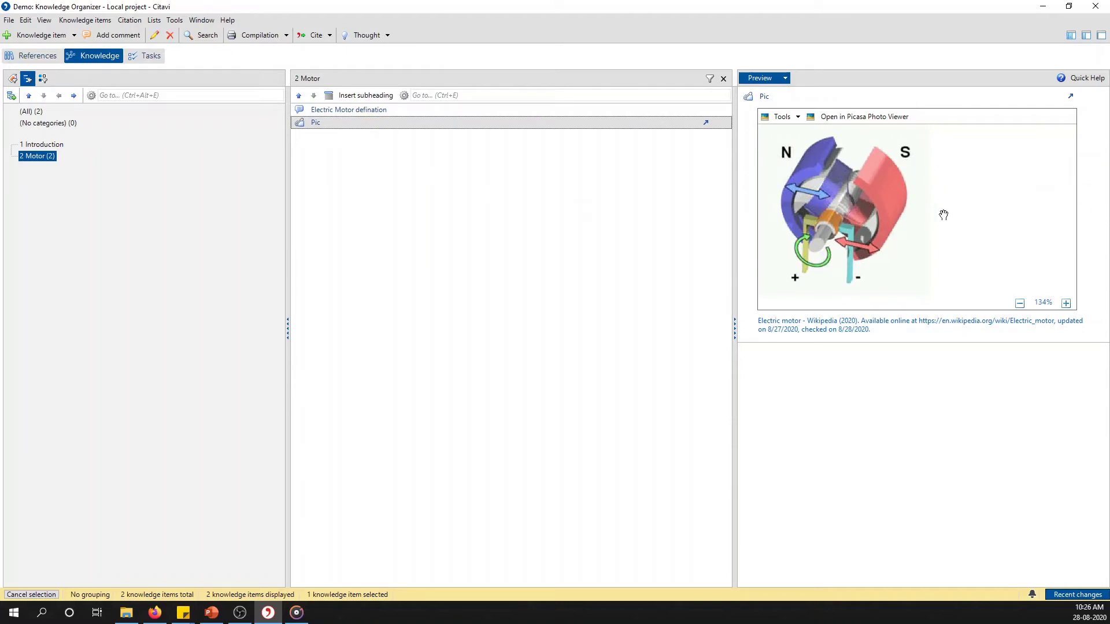
left_click(51, 58)
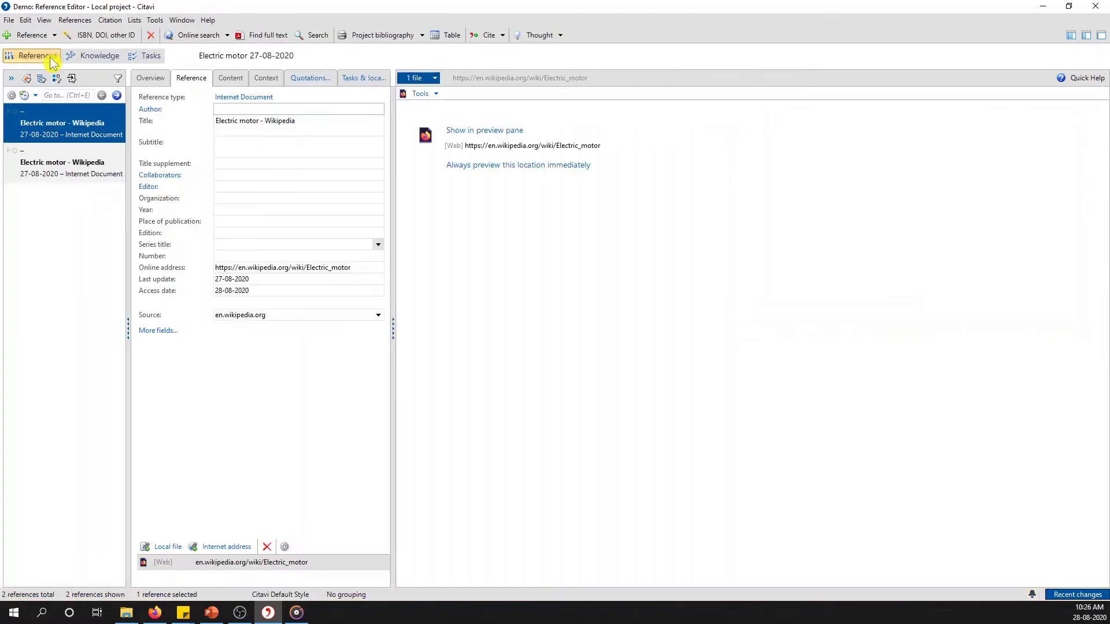
left_click(81, 161)
Reselect the first Wikipedia reference and show the File menu's This project options.
left_click(75, 134)
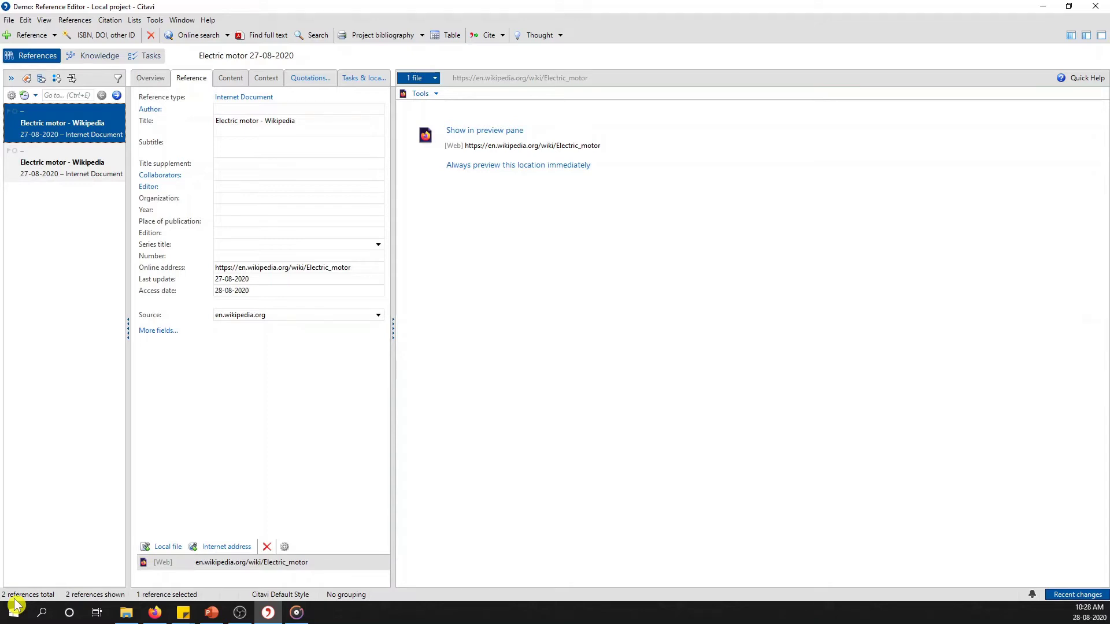
left_click(10, 19)
mouse_move(56, 97)
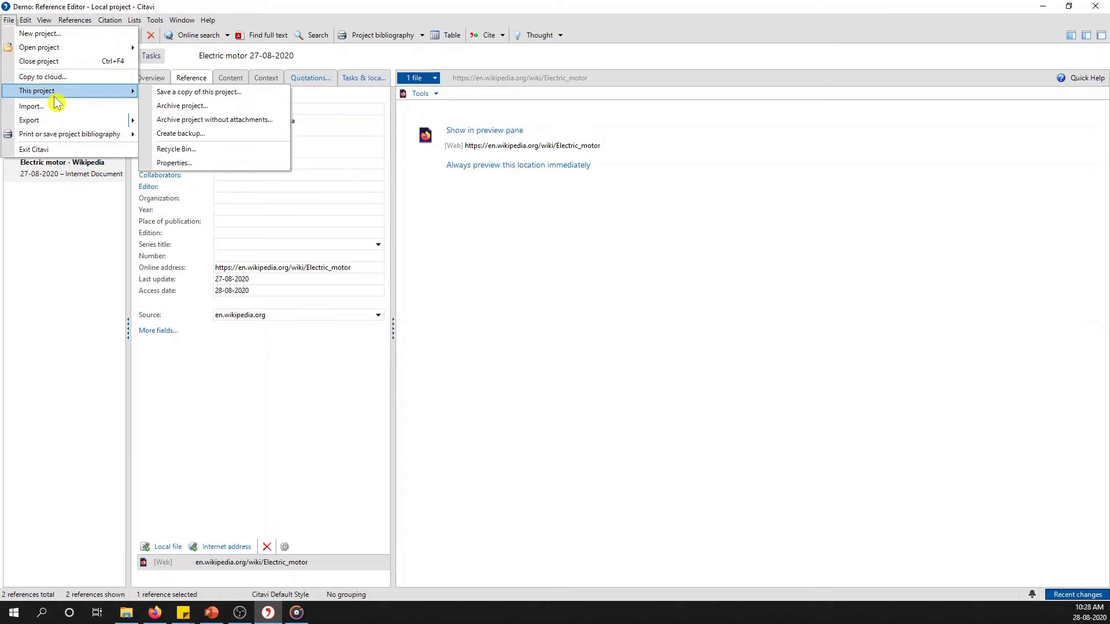
Import the ballistocardiography PDF from the Literature Review folder and add the review to the project.
key("Escape")
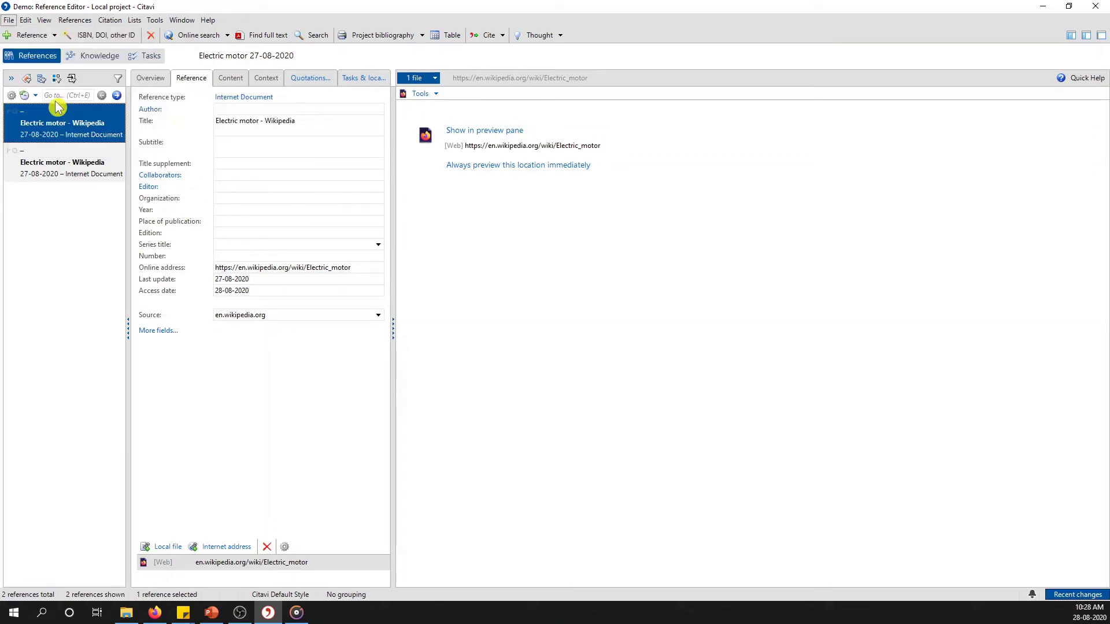
key("ctrl+shift+i")
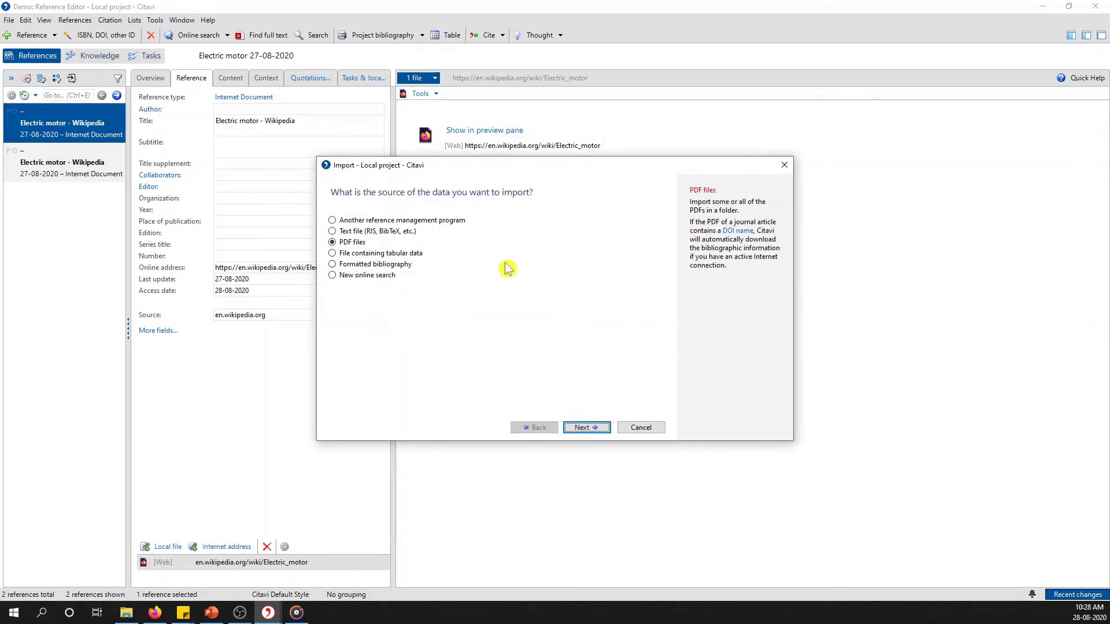
left_click(586, 427)
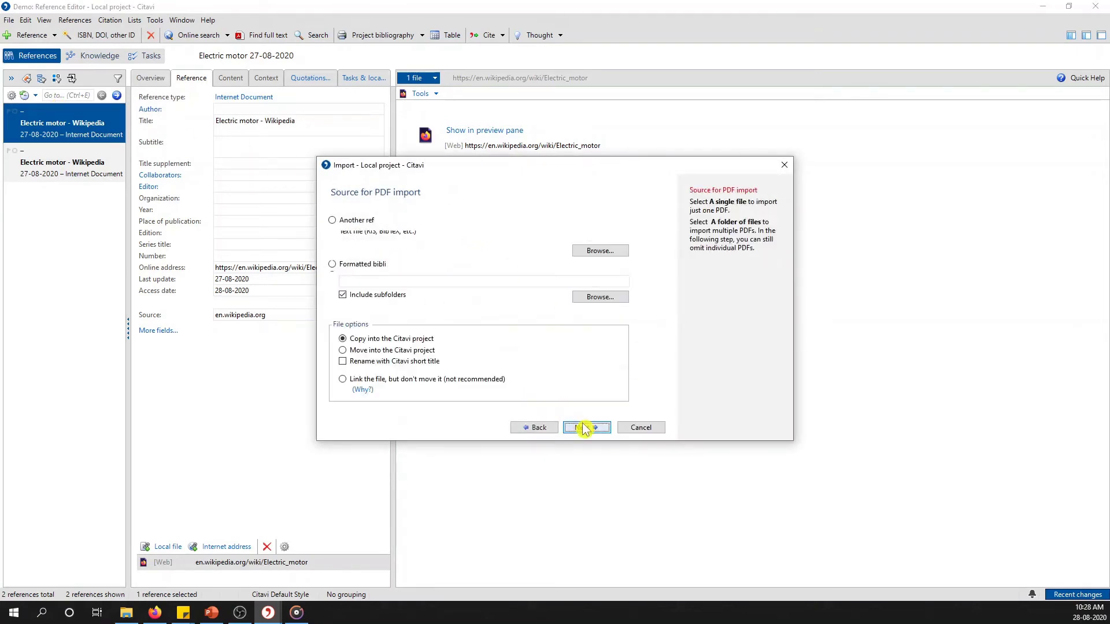
left_click(591, 252)
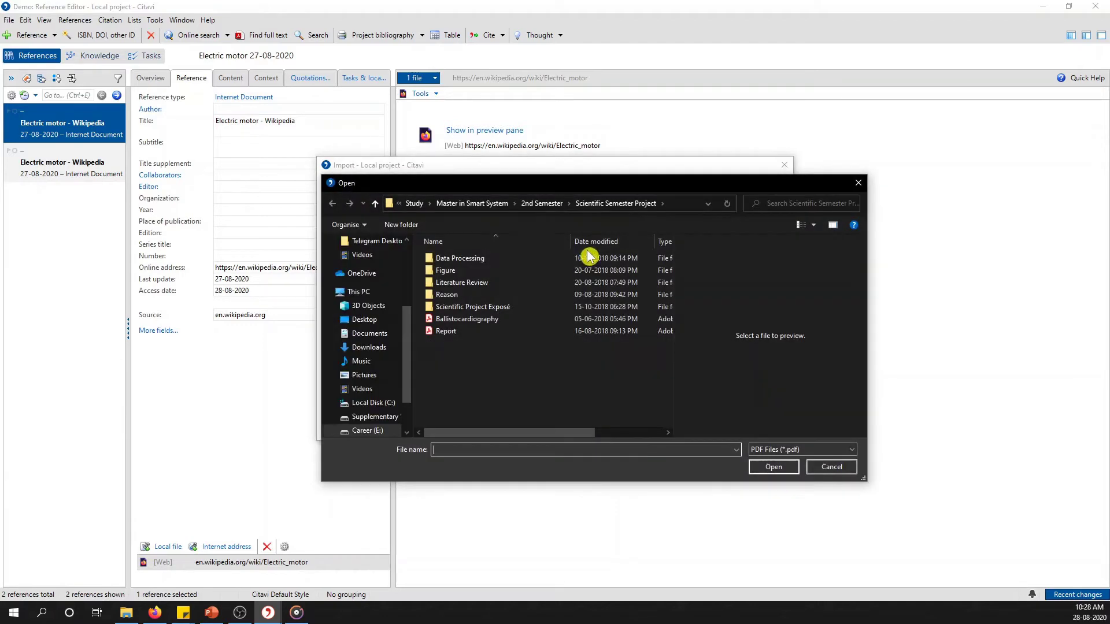
double_click(490, 281)
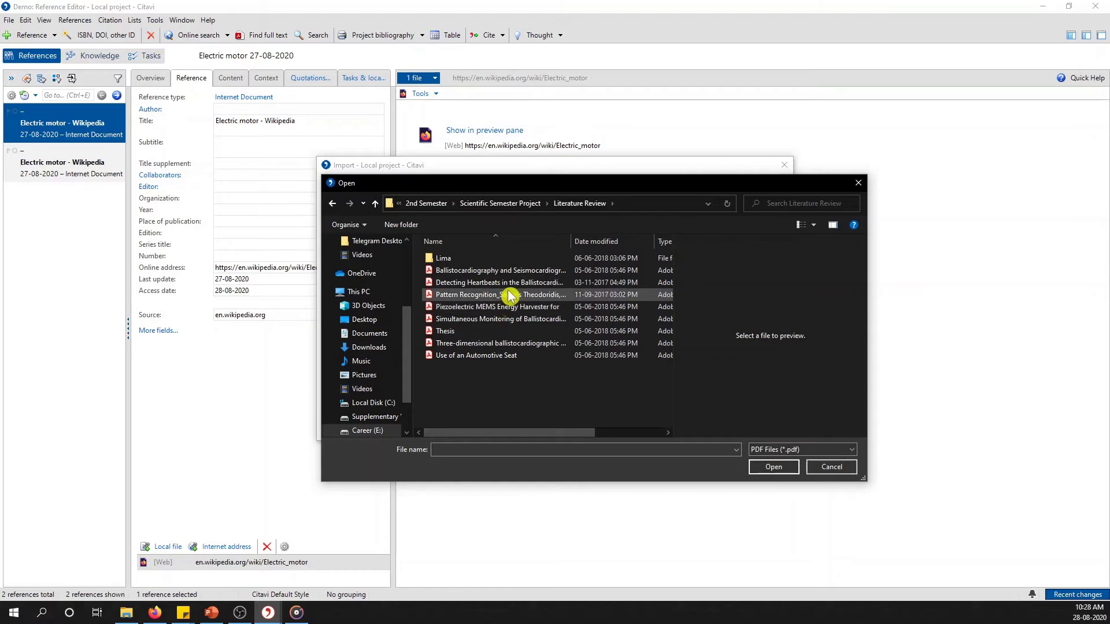
double_click(516, 277)
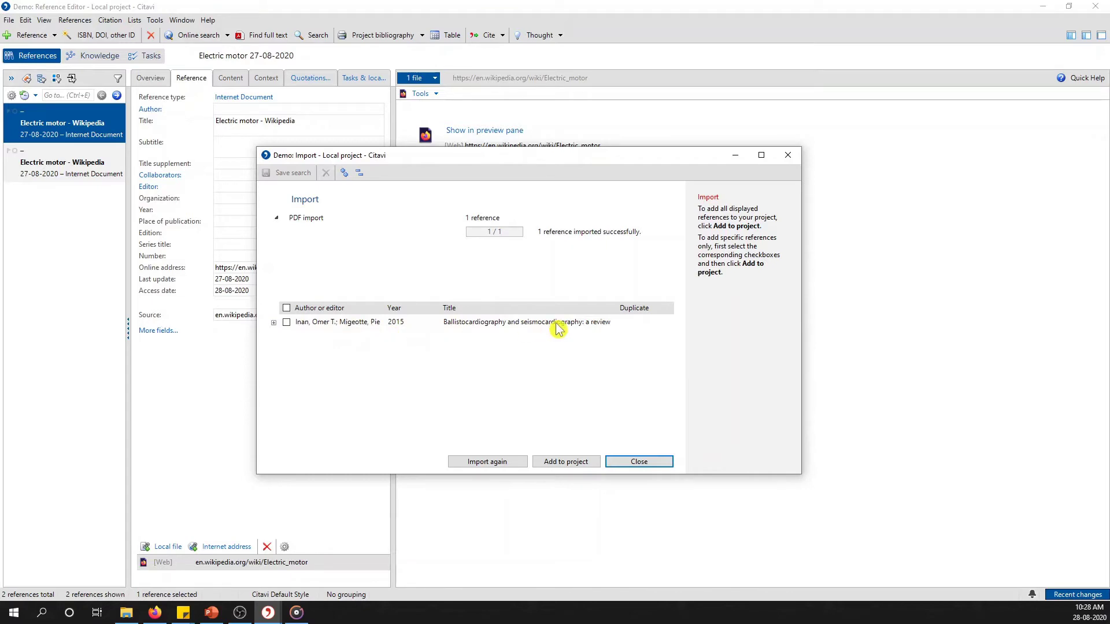
left_click(286, 322)
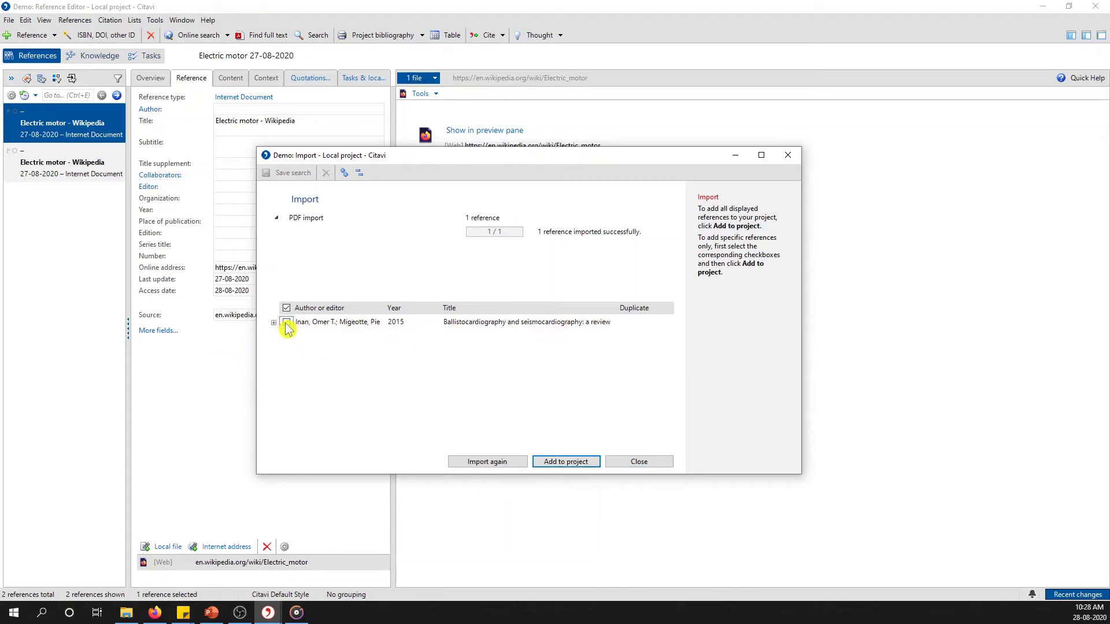
left_click(562, 463)
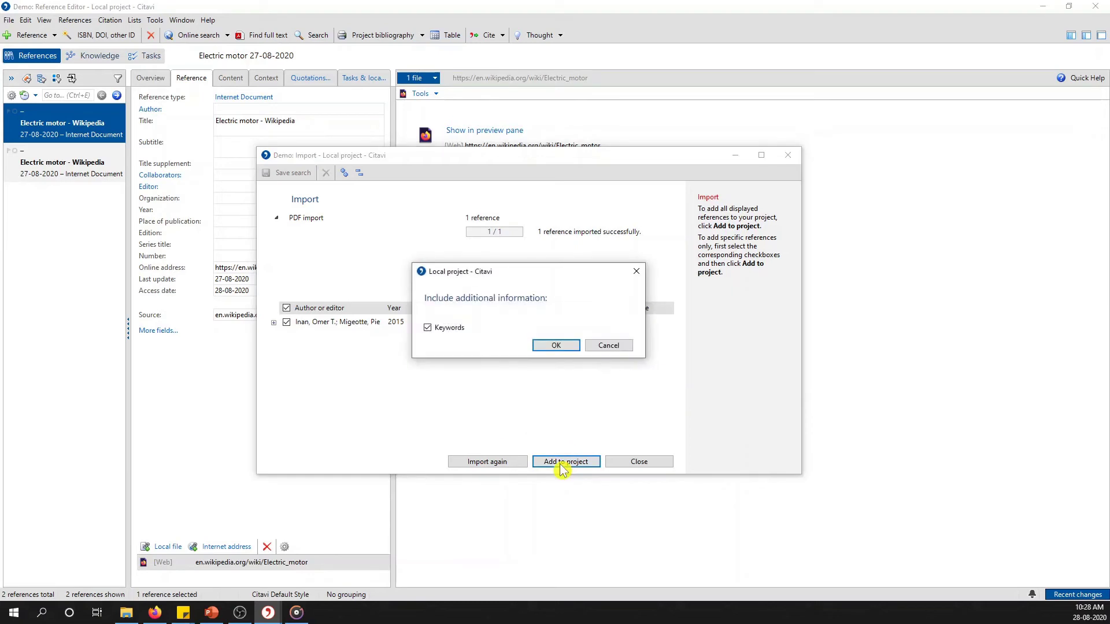
Include the keywords with the Inan et al. 2015 review and view its PDF full screen.
left_click(556, 347)
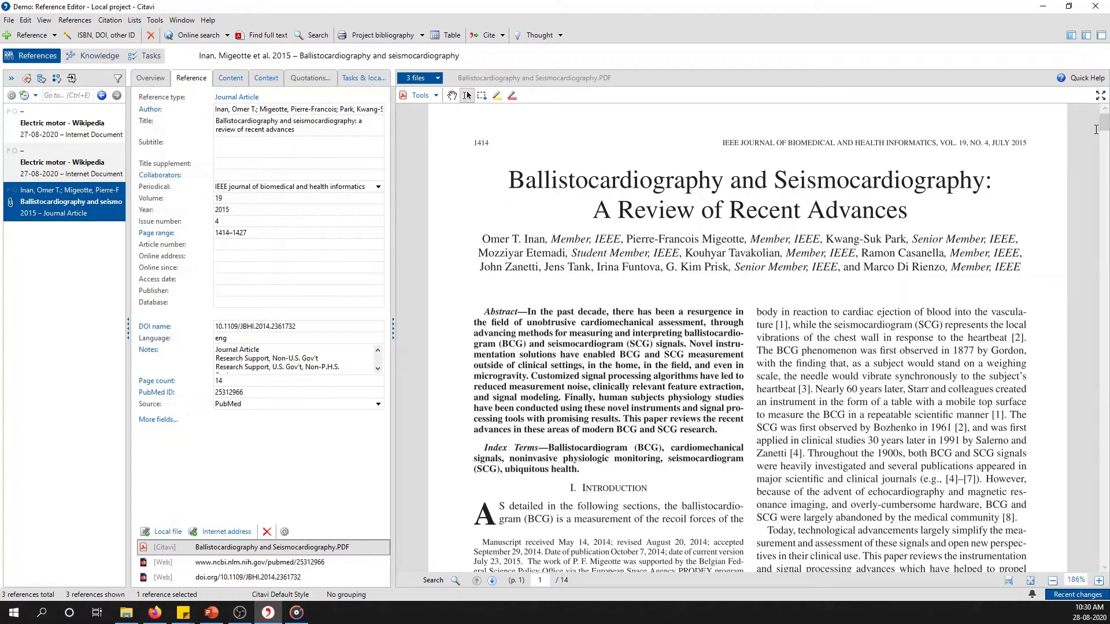
left_click(1101, 97)
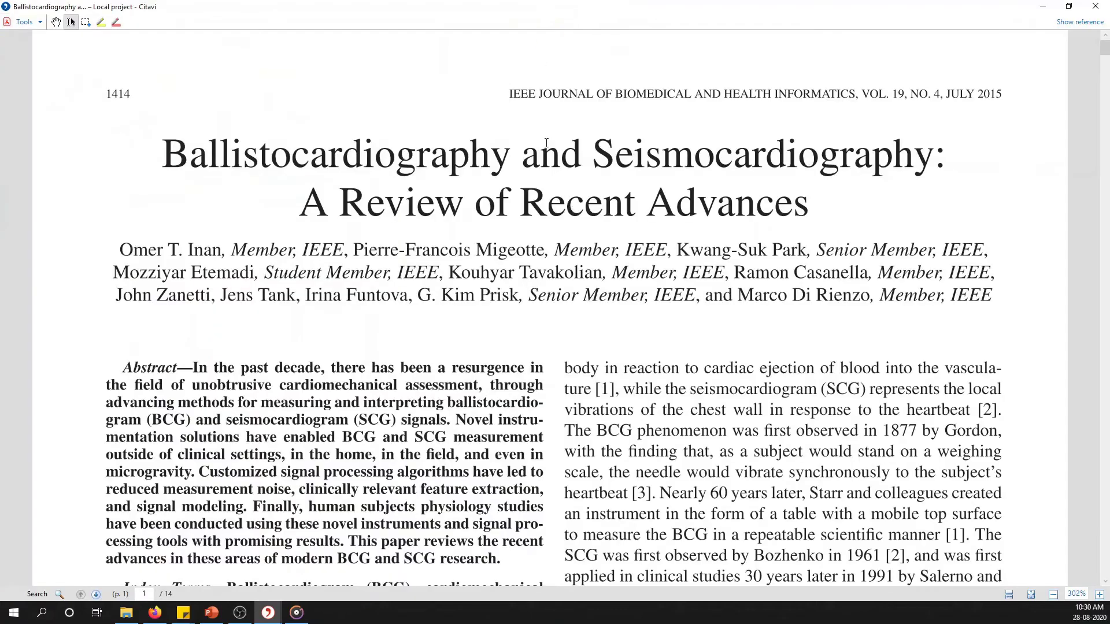
Save the BCG paragraph 'At every heartbeat…' through 'when interpreting results' as a direct quotation.
scroll(603, 273, "down", 15)
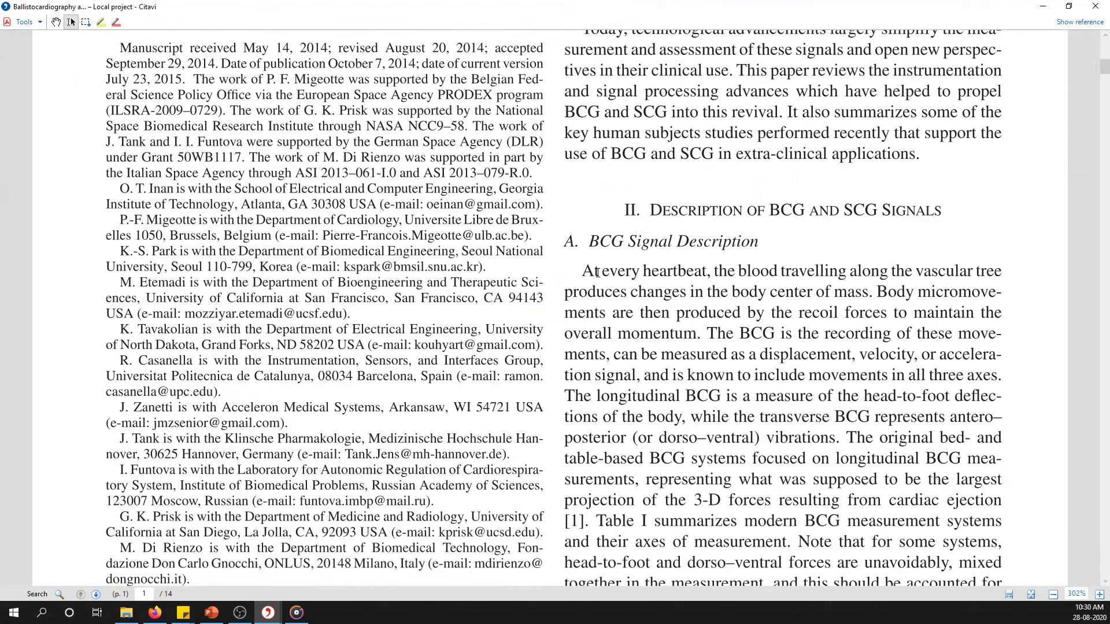
scroll(287, 151, "up", 4)
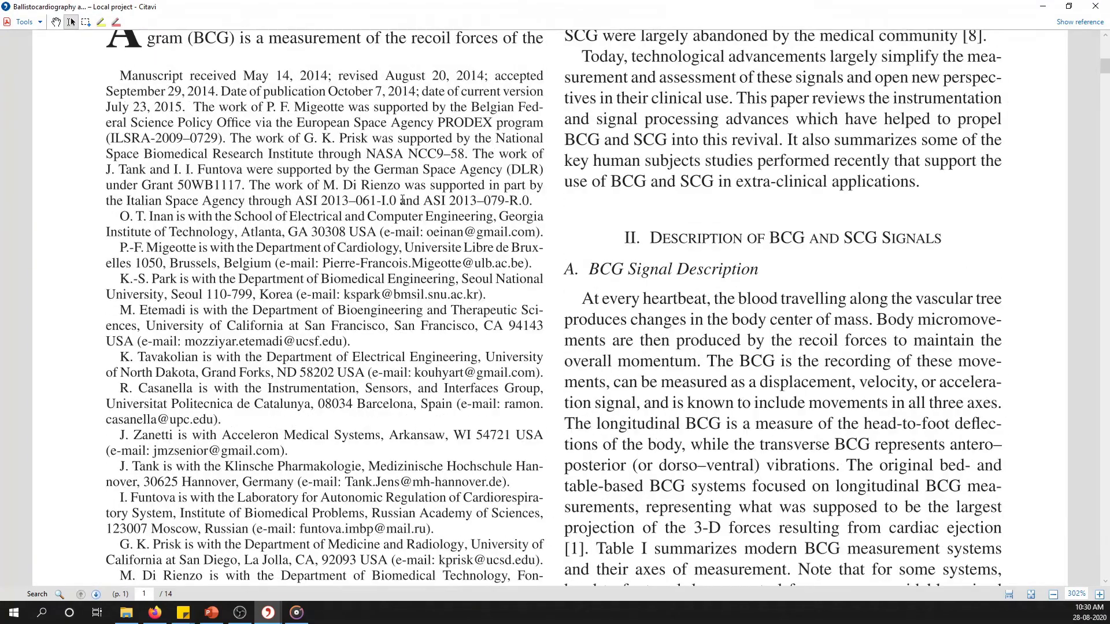
scroll(531, 247, "down", 3)
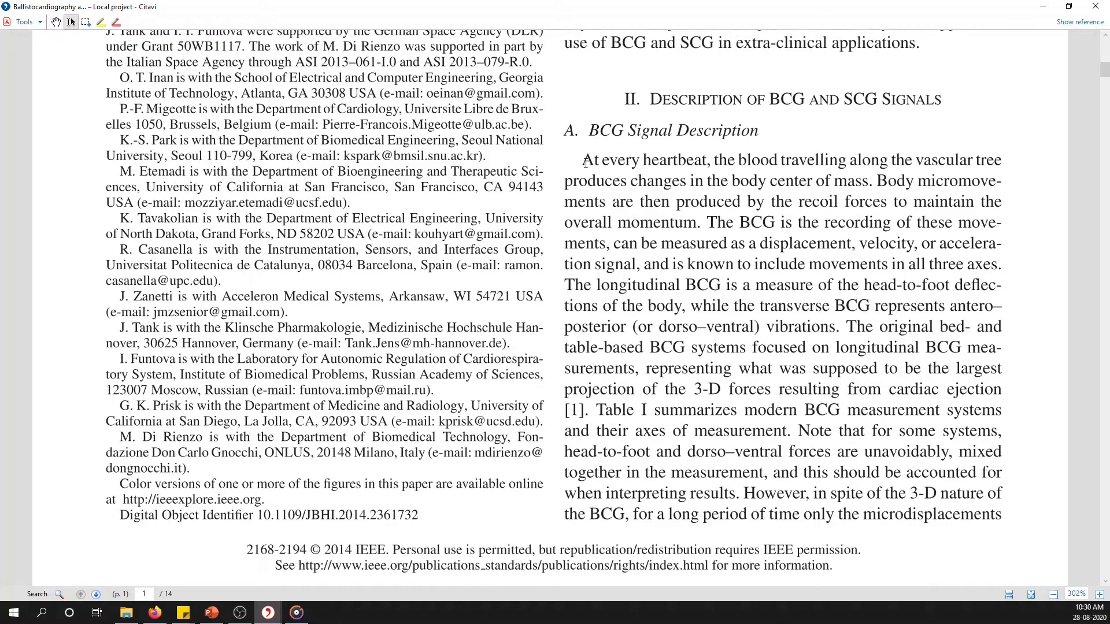
left_click_drag(594, 169, 739, 493)
right_click(739, 492)
left_click(734, 499)
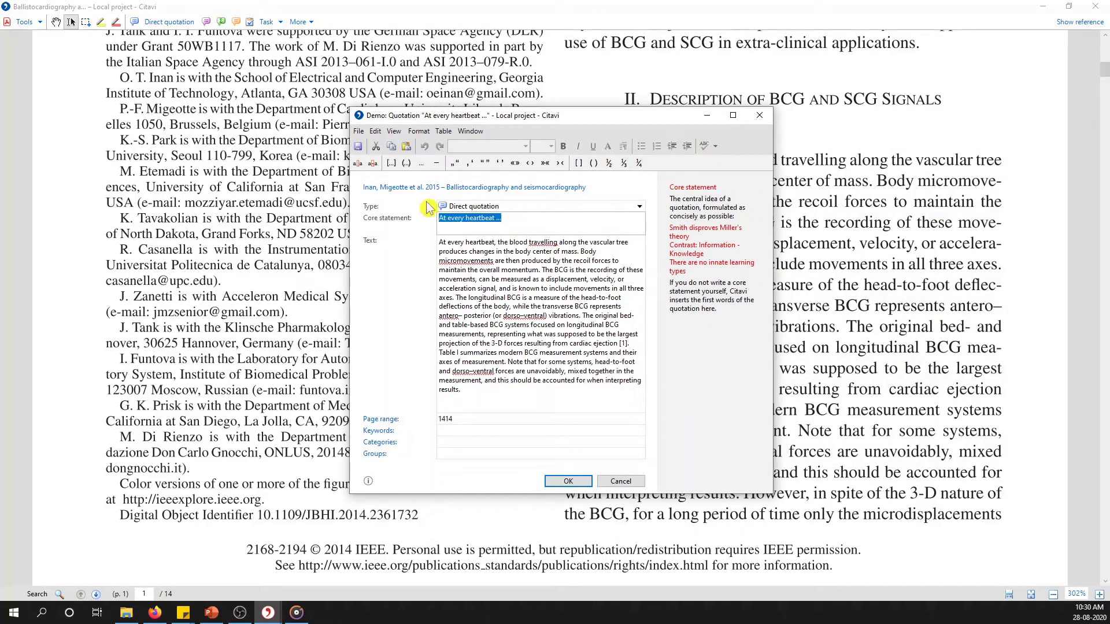
File the quotation under 3 Med, save it, and leave full-screen PDF reading.
left_click(488, 441)
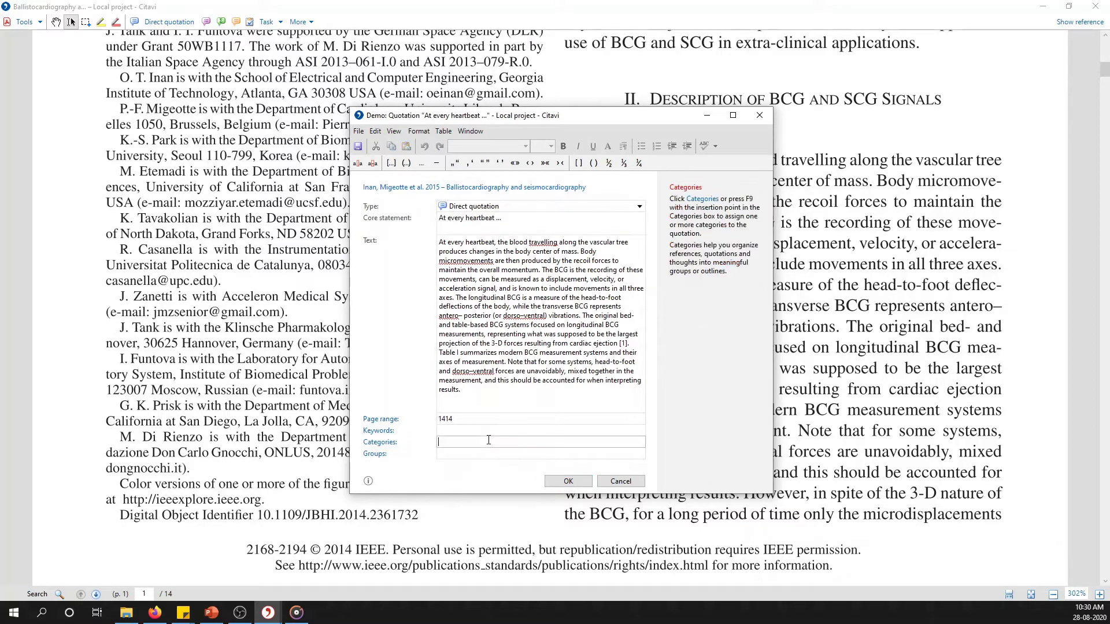
type("3")
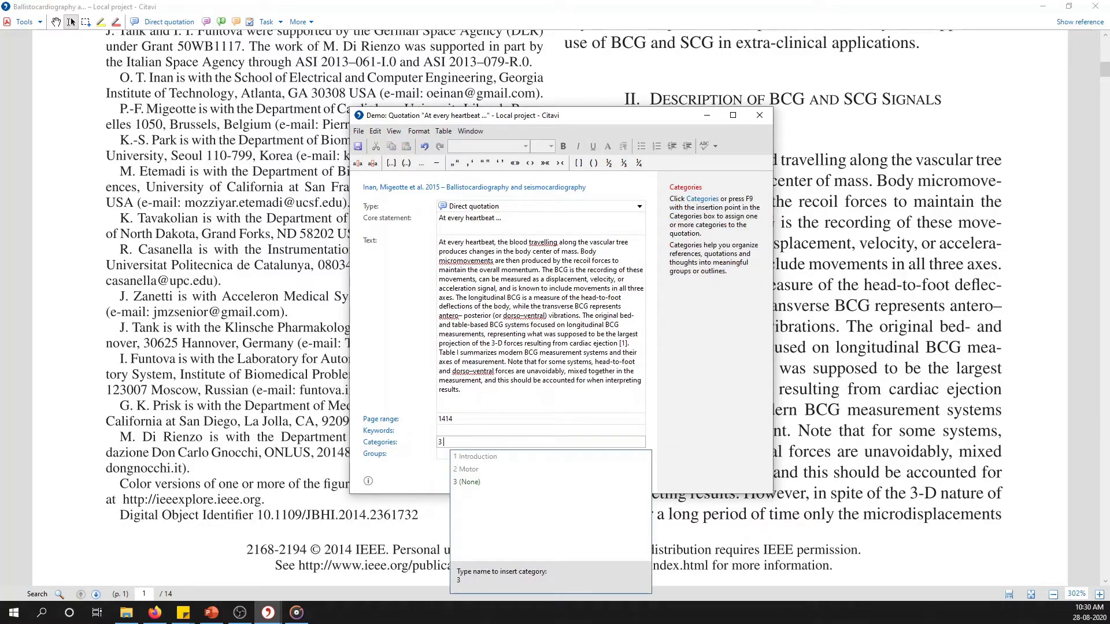
type(" Med")
key("Tab")
key("Escape")
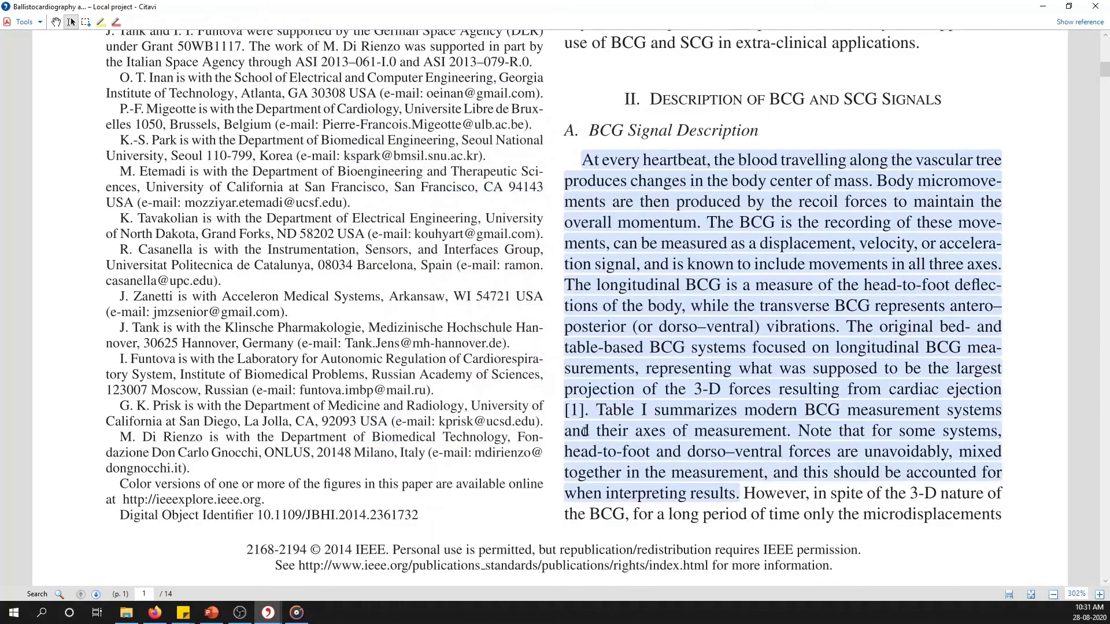
scroll(455, 239, "up", 15)
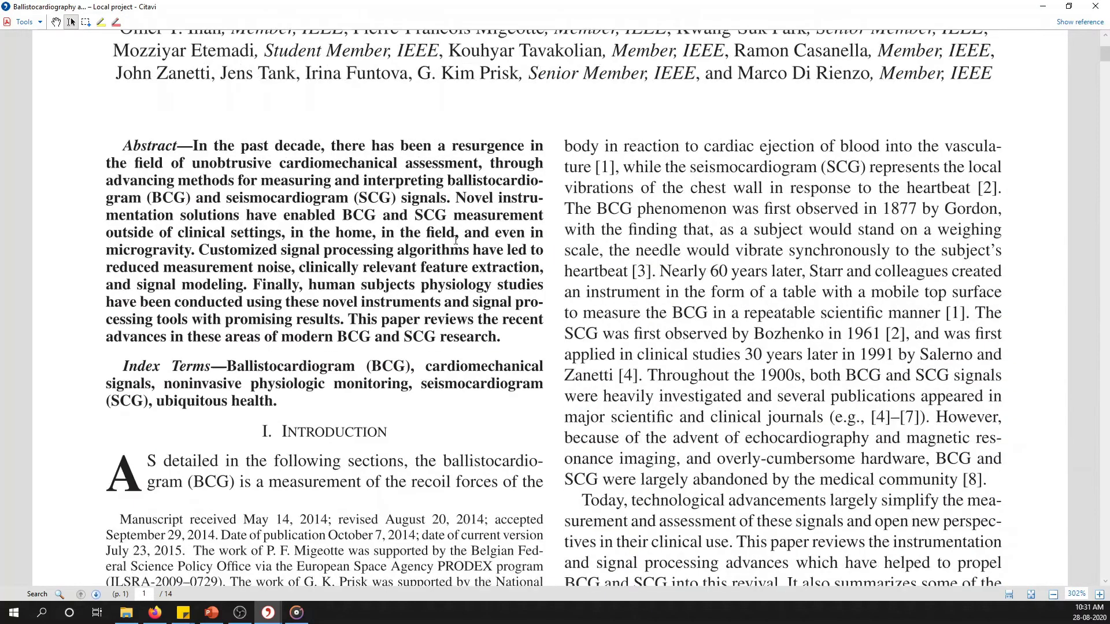
scroll(456, 239, "down", 15)
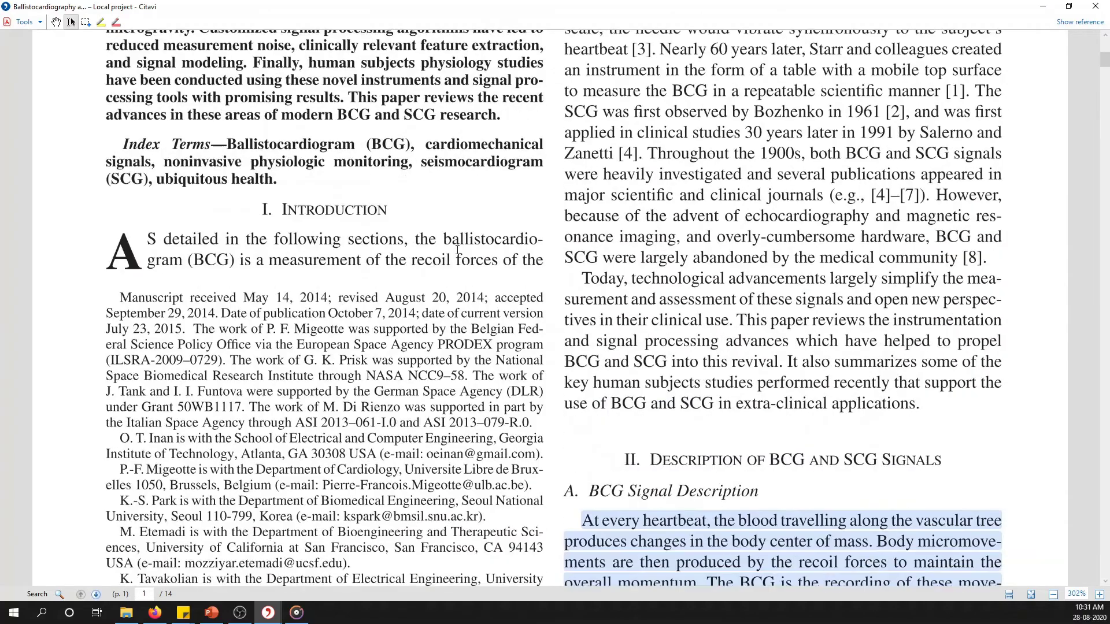
scroll(765, 299, "down", 3)
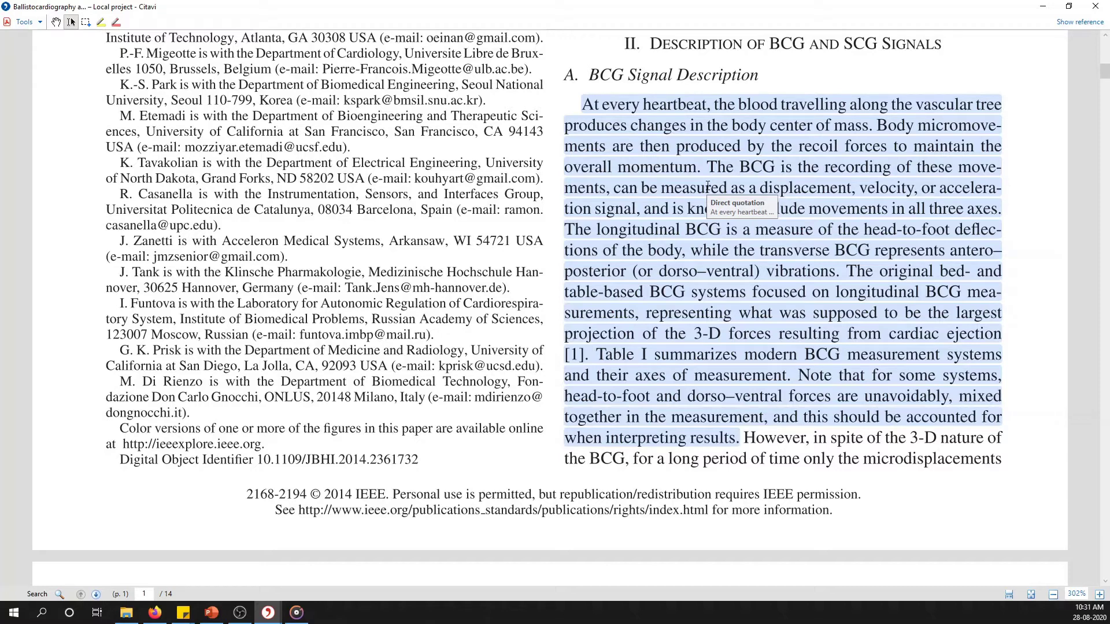
key("Escape")
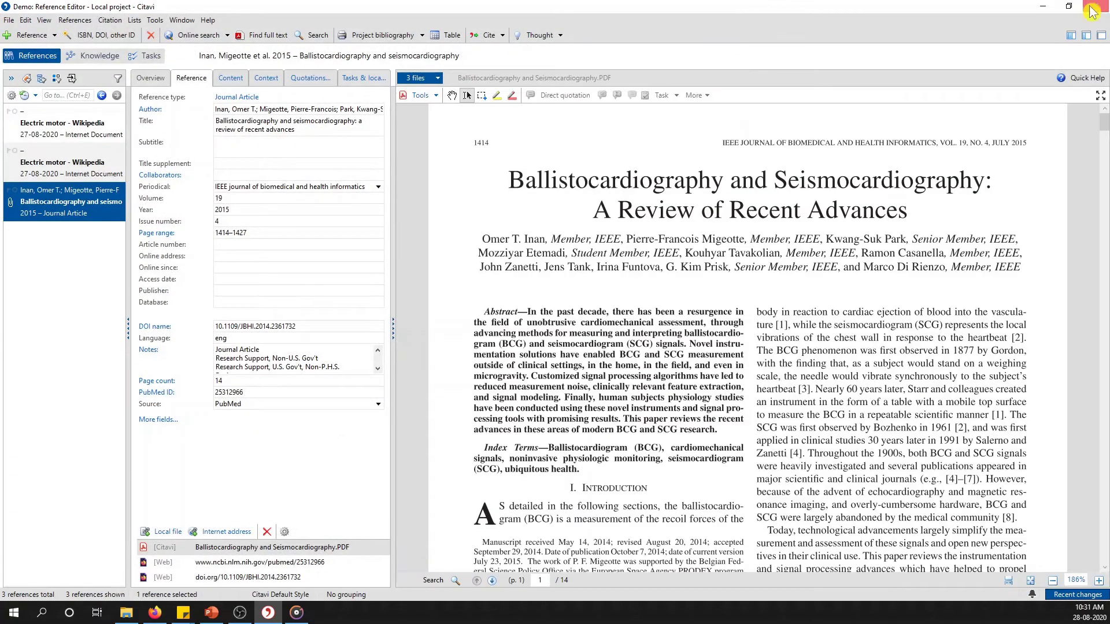
Show the Knowledge Organizer with the 3 Med category's items listed.
left_click(99, 57)
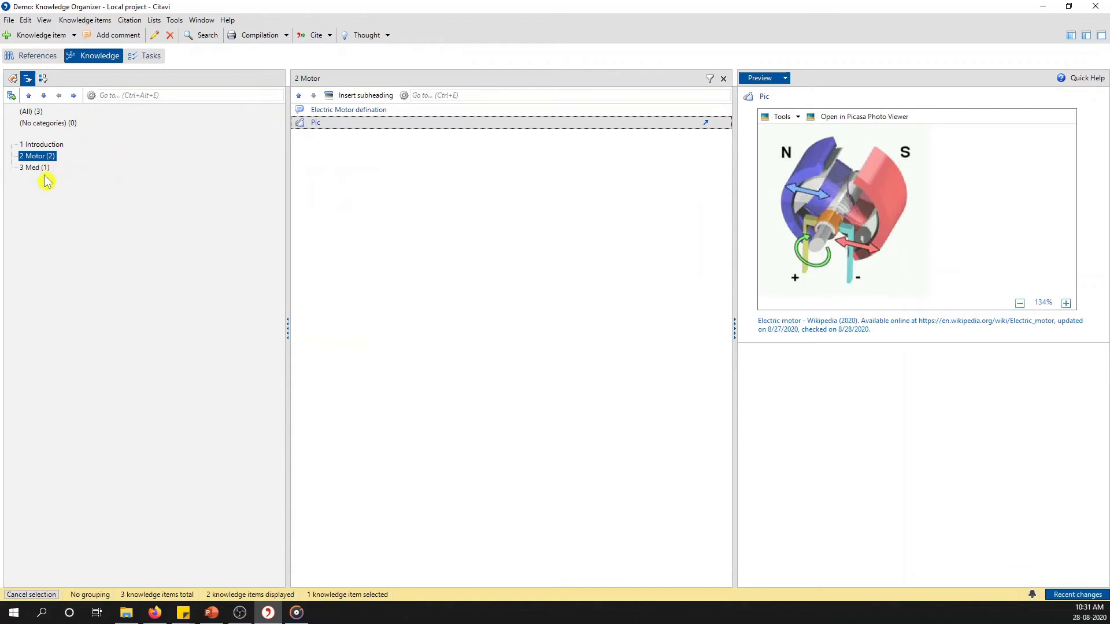
left_click(40, 168)
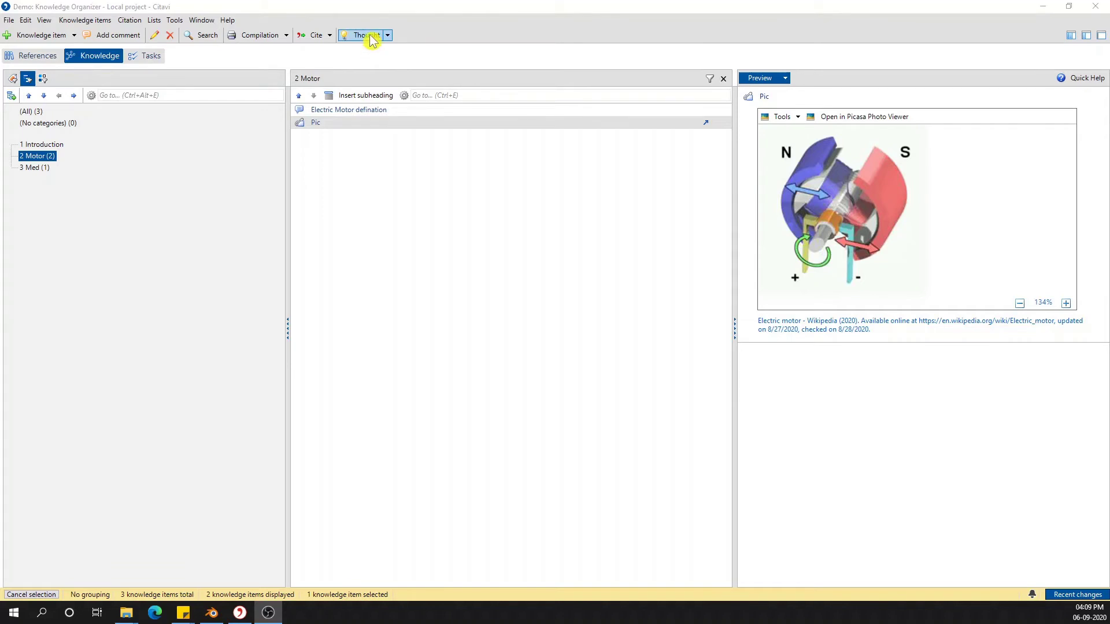
Create a text thought from the pasted milliwatt radiated power paragraph, filling its core statement.
left_click(389, 36)
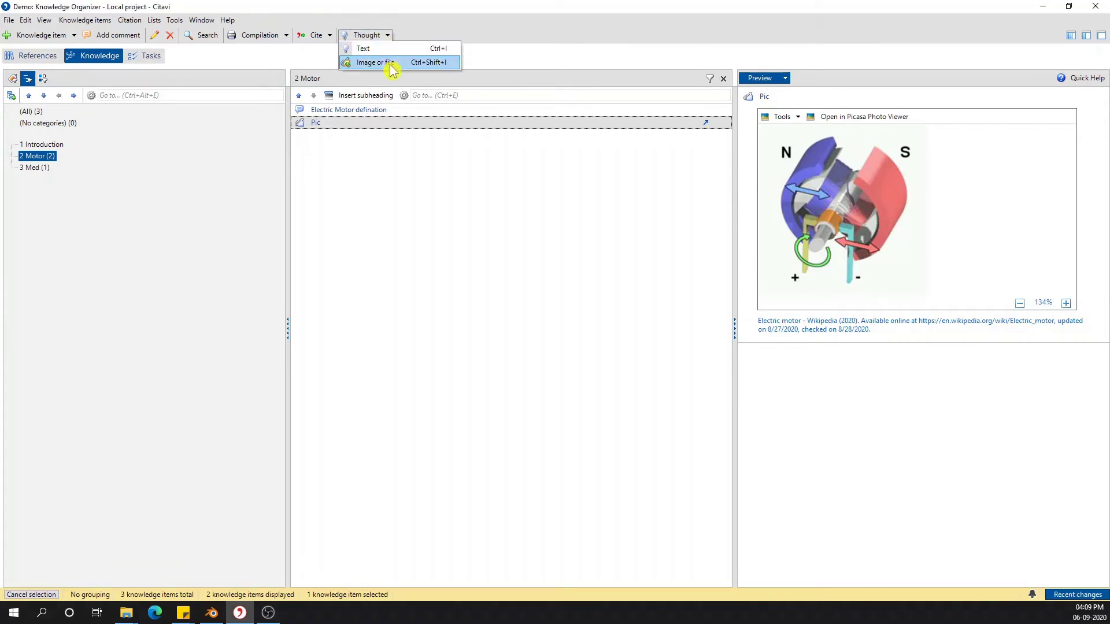
left_click(393, 49)
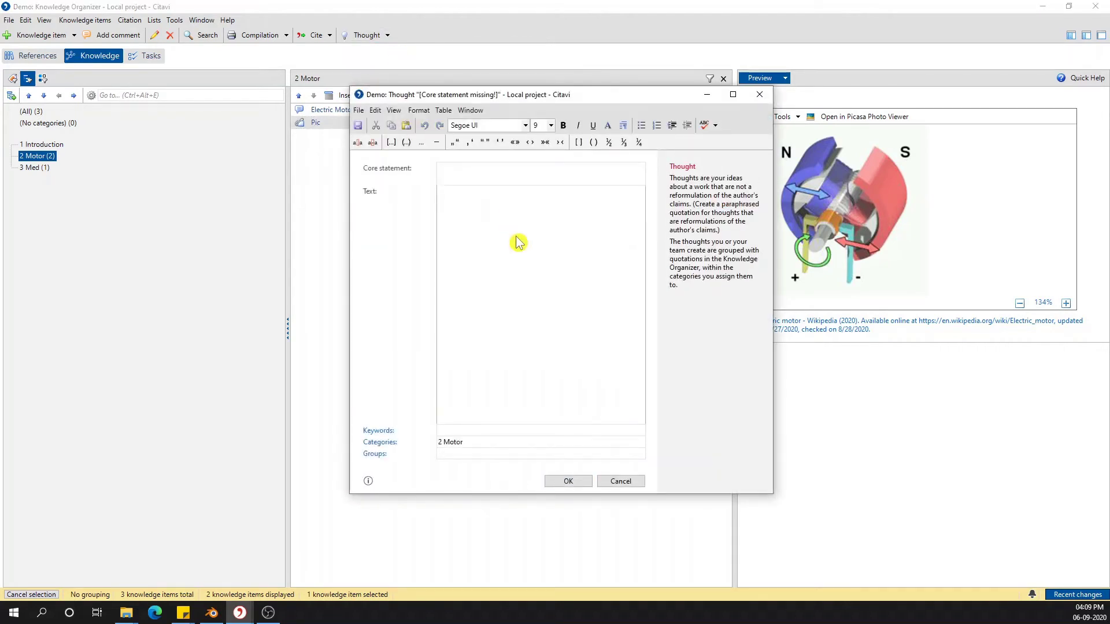
key("ctrl+v")
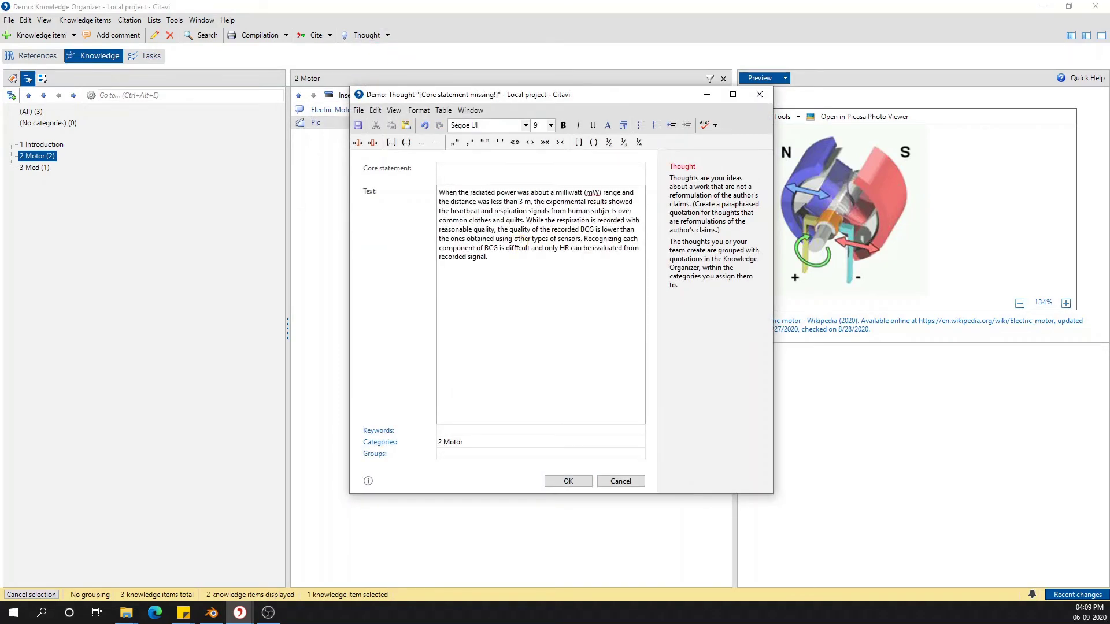
left_click(500, 180)
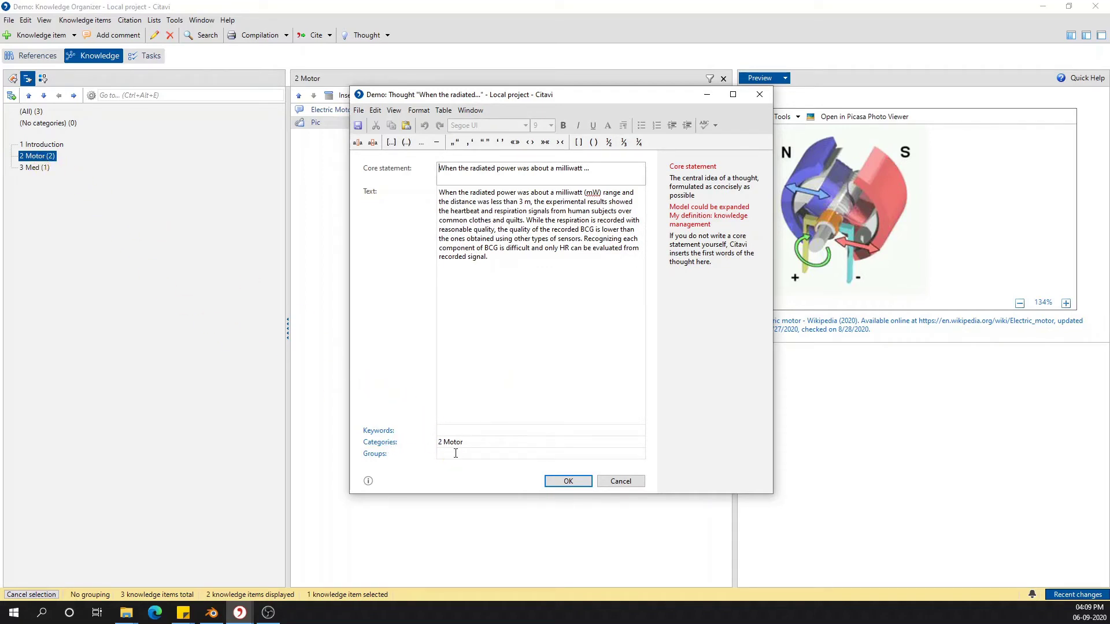
Add 3 Med and 1 Introduction to the thought's categories and save it.
left_click(379, 442)
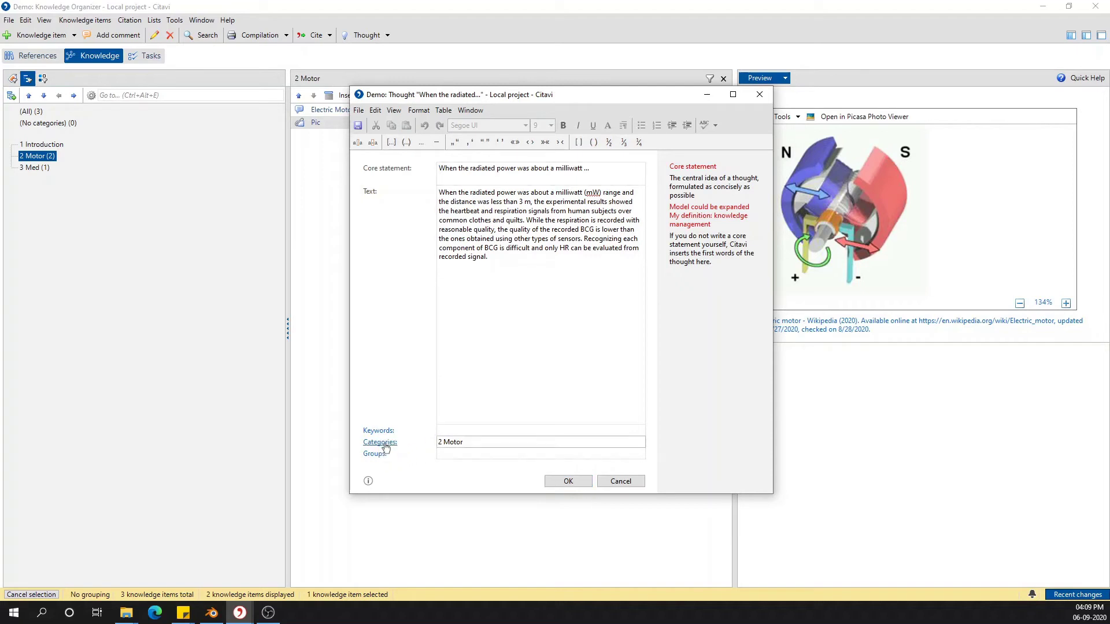
left_click(419, 227)
left_click(419, 205)
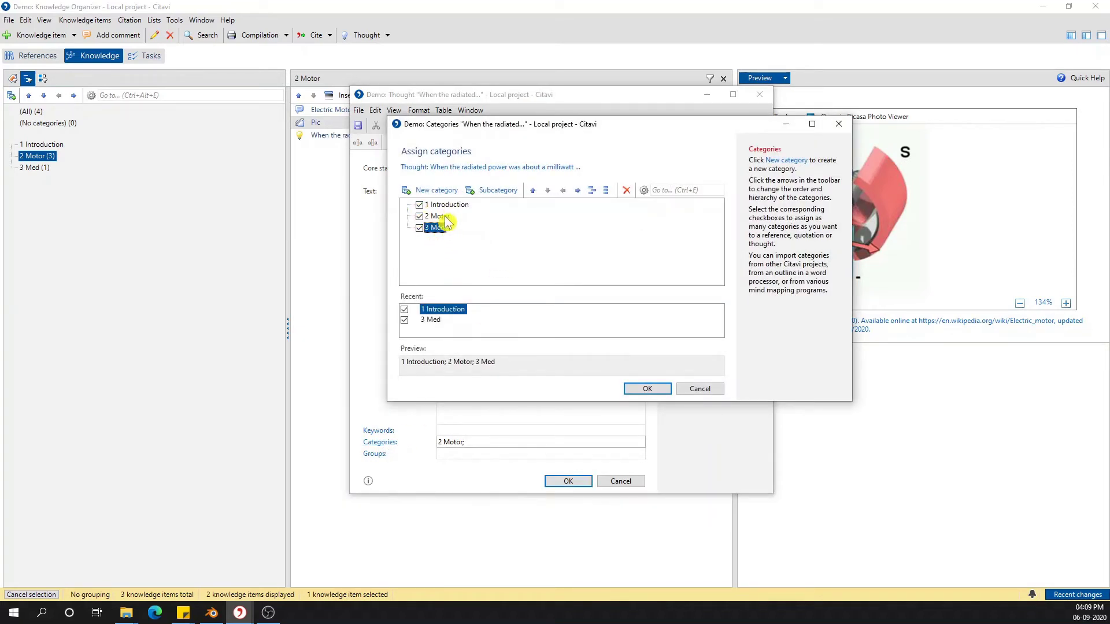
left_click(662, 392)
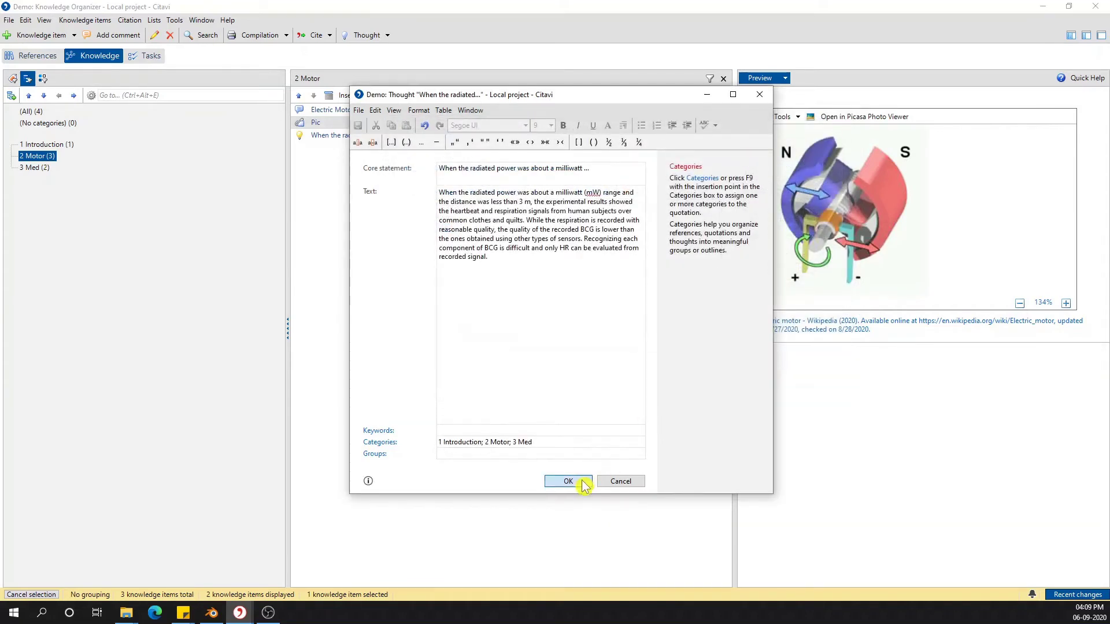
left_click(583, 481)
Browse the 1 Introduction, 3 Med and 2 Motor knowledge items, then dismiss the Thought options.
left_click(60, 145)
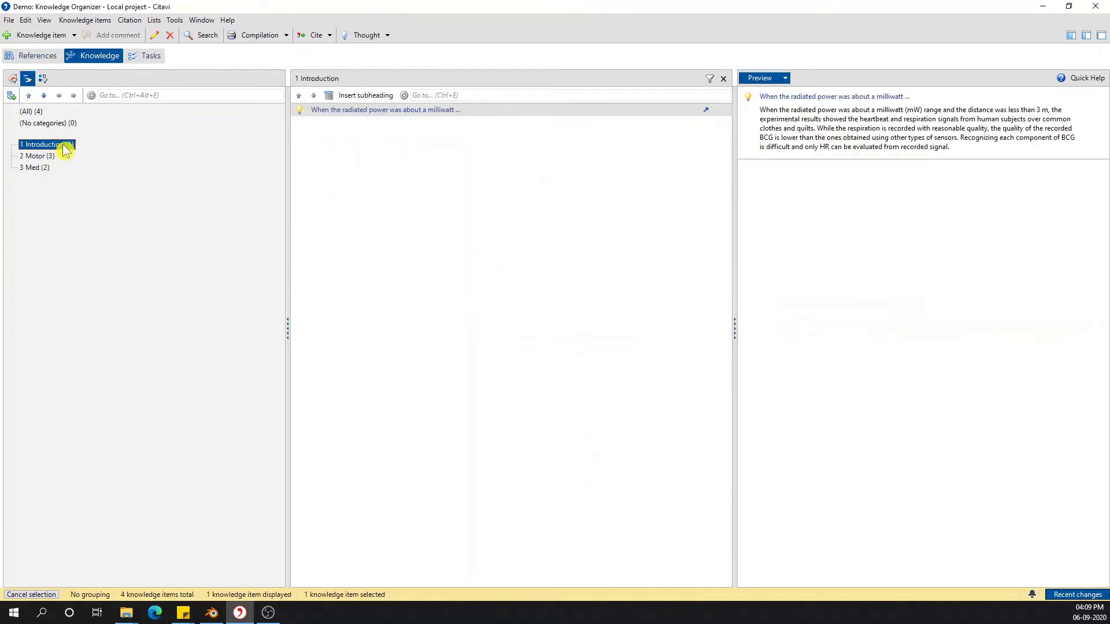
left_click(45, 169)
left_click(51, 156)
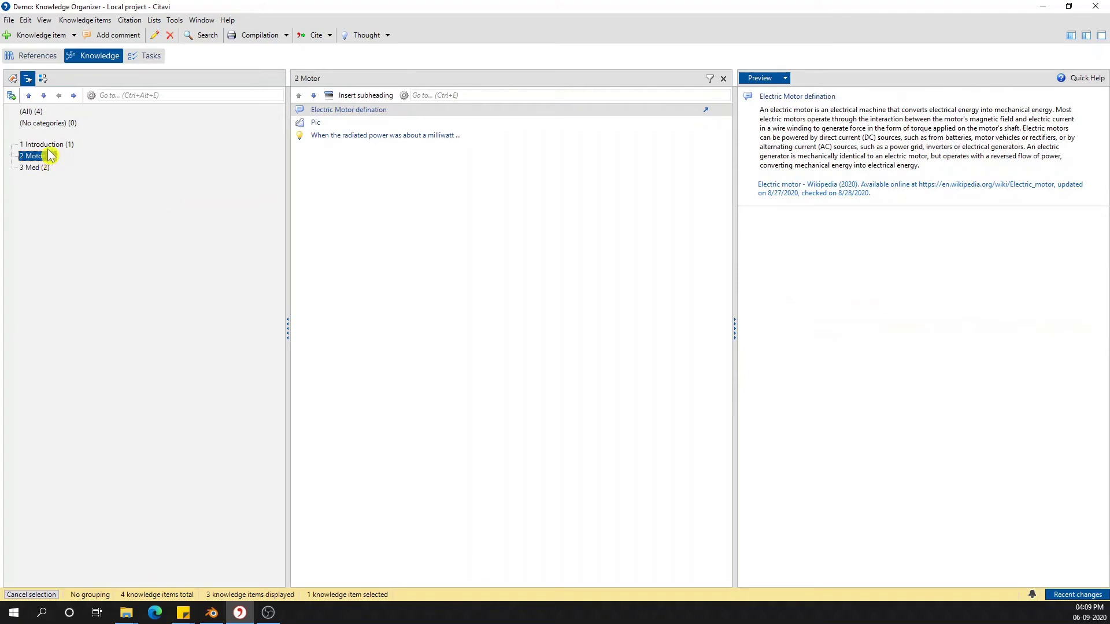
left_click(51, 146)
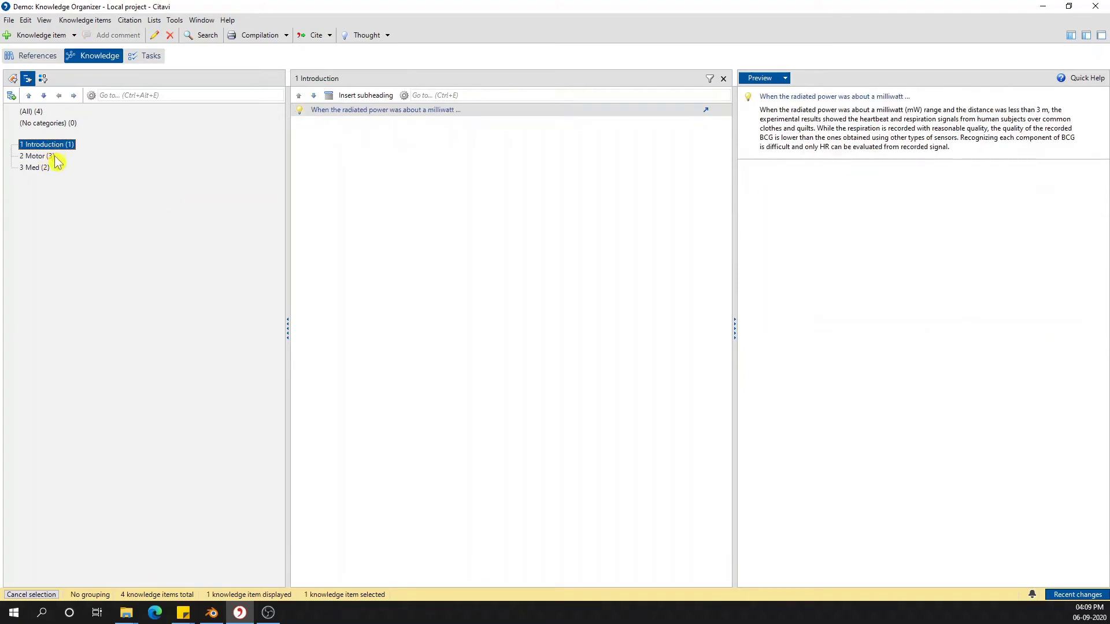
left_click(40, 156)
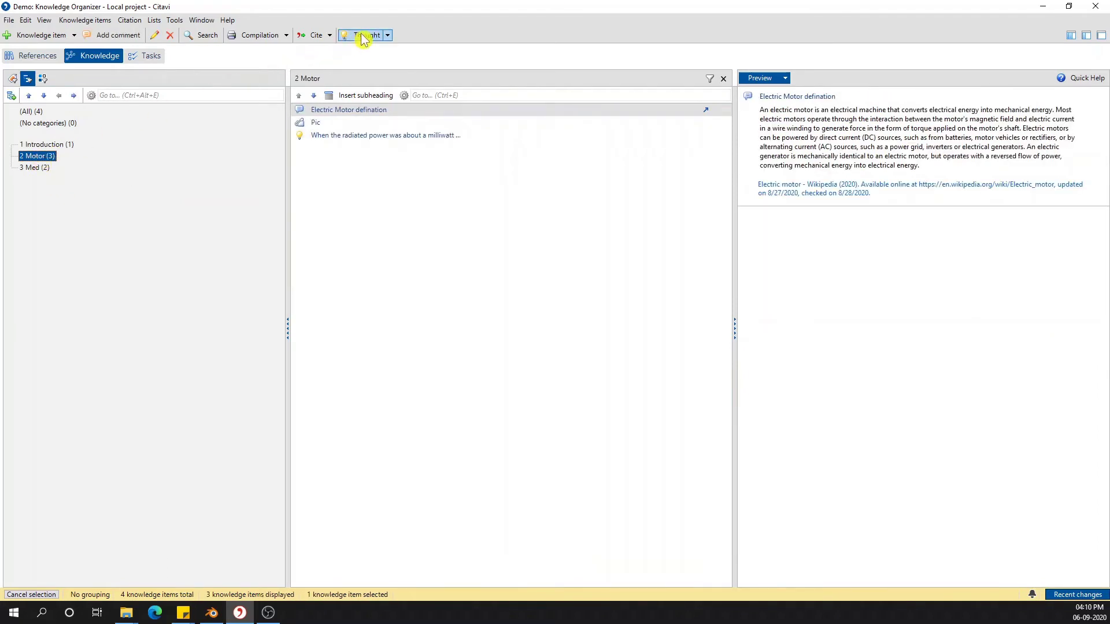
left_click(387, 36)
left_click(397, 69)
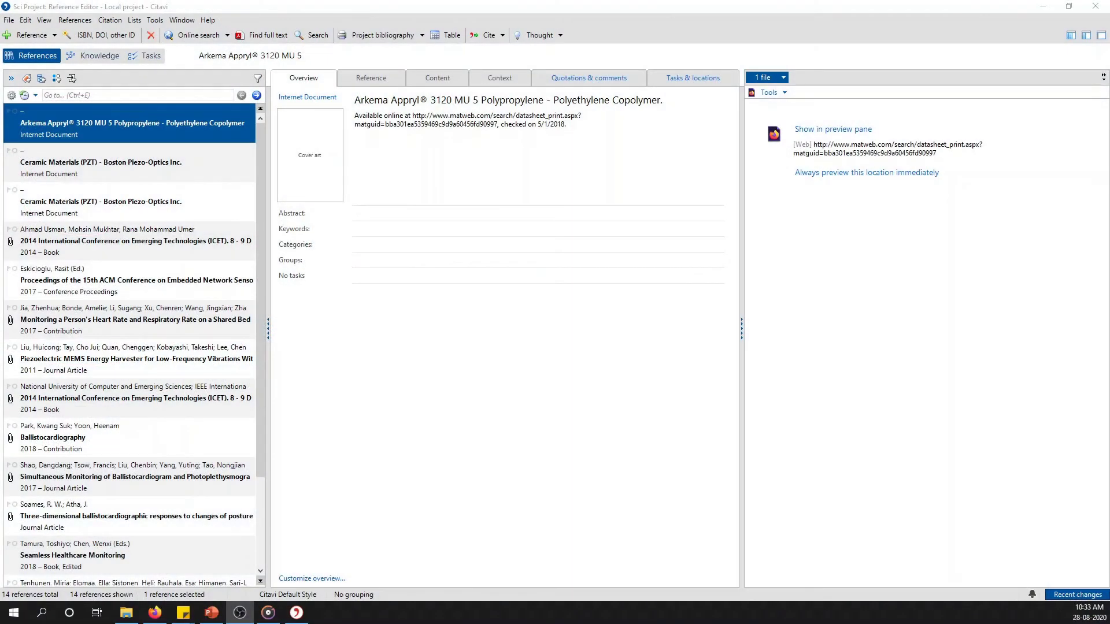
Expand FEM (COMSOL) and Literature research in Sci Project's knowledge tree, then show the Tasks list.
left_click(45, 7)
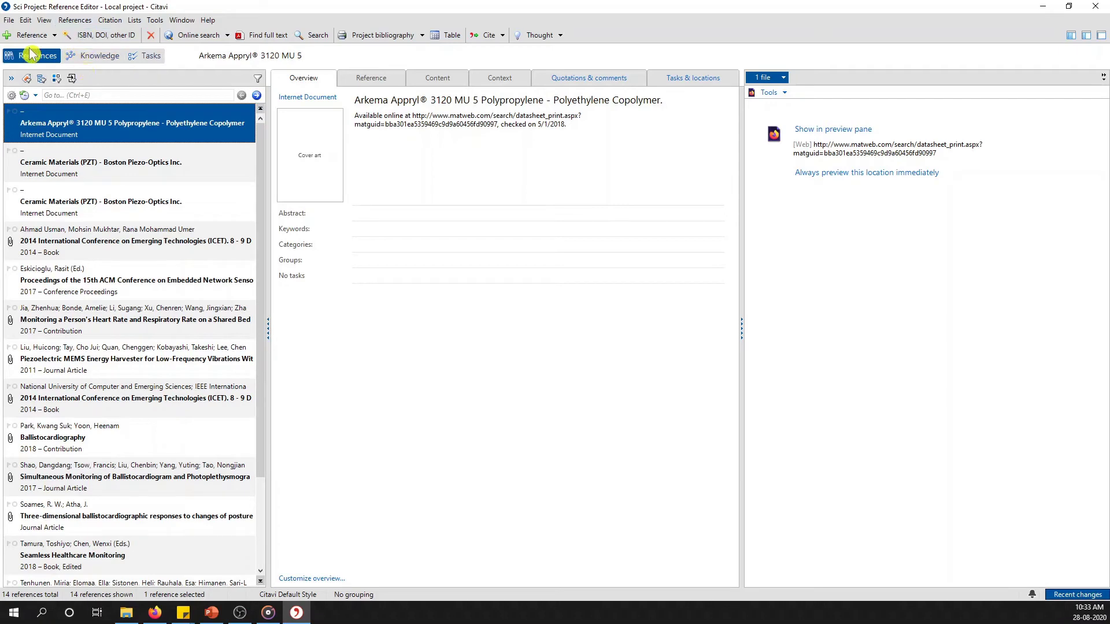
scroll(109, 167, "down", 2)
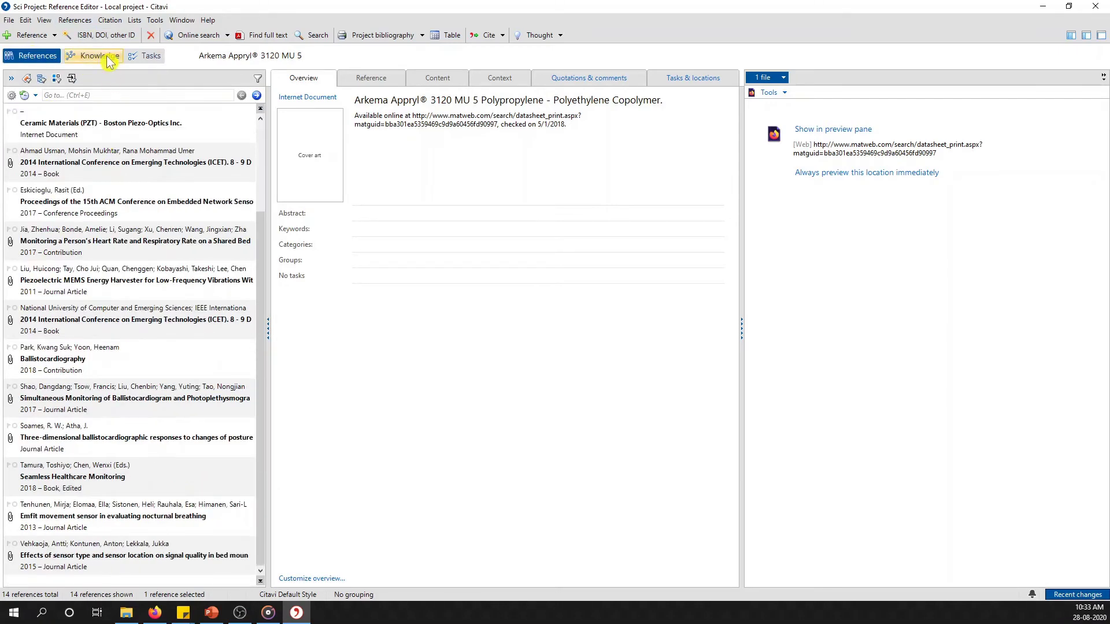
left_click(107, 59)
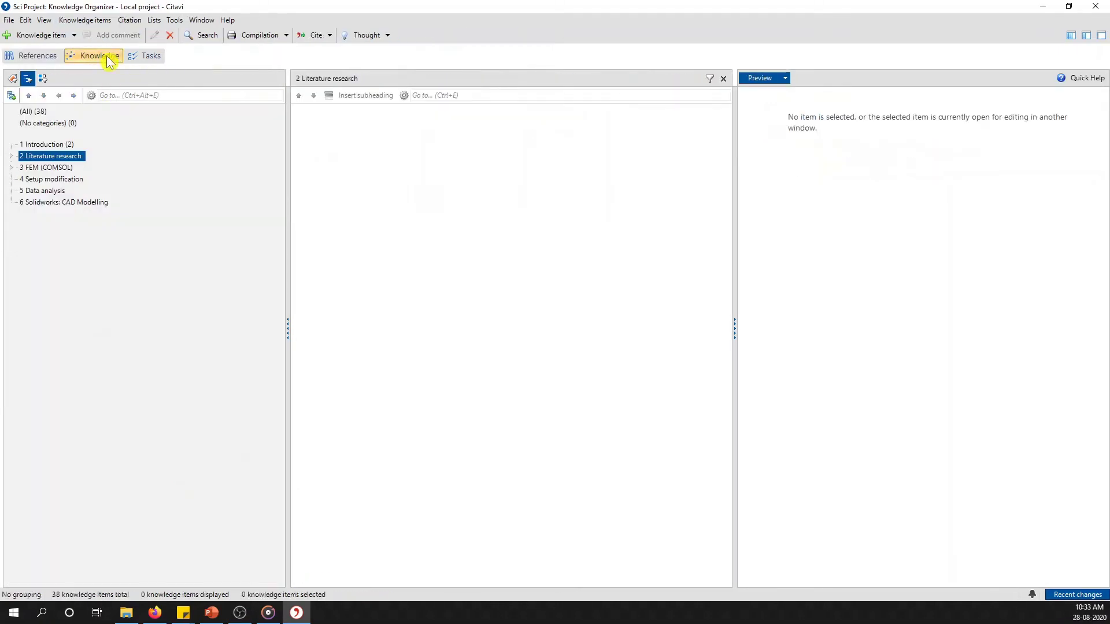
left_click(12, 168)
left_click(12, 156)
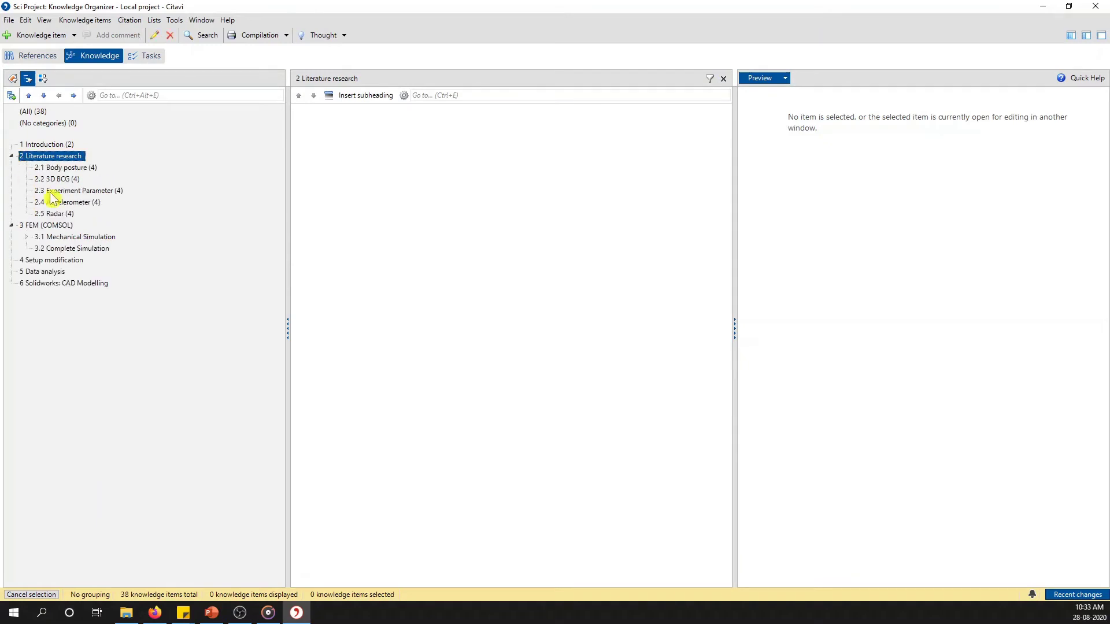
left_click(149, 58)
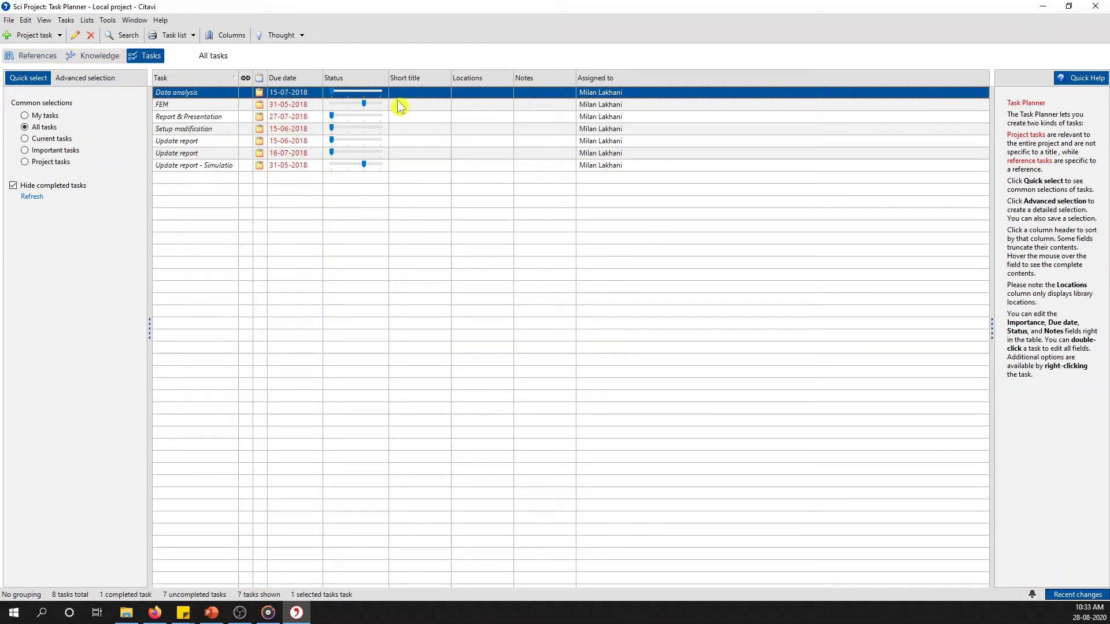
Go back from the Task Planner to Sci Project's knowledge category tree.
left_click(79, 63)
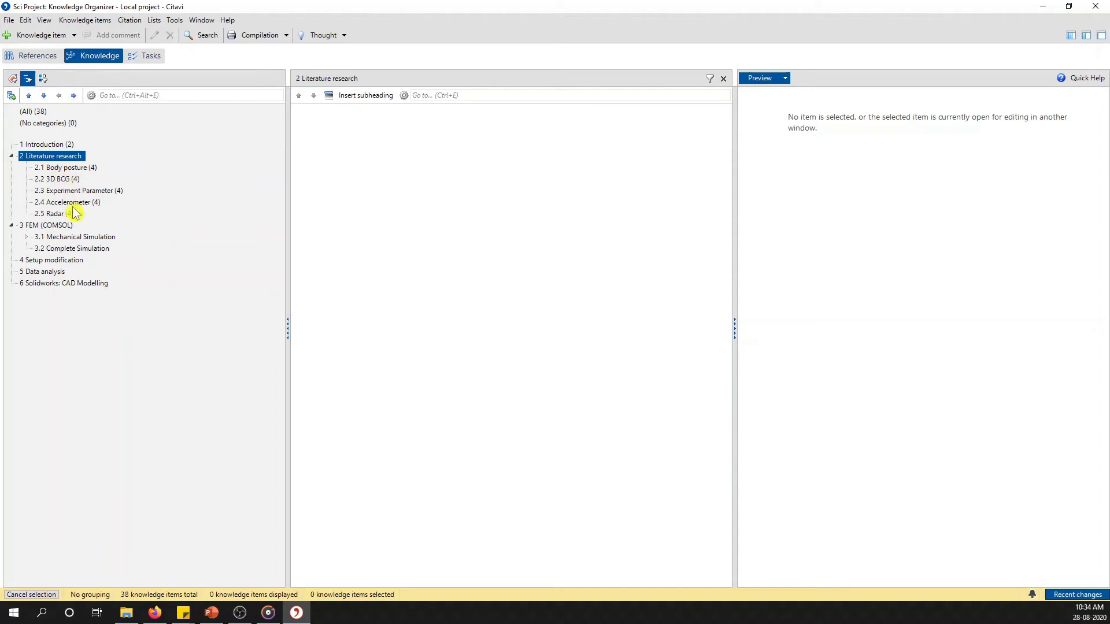
Test demoting, promoting and moving Literature research, leaving it as category 2.
left_click(61, 158)
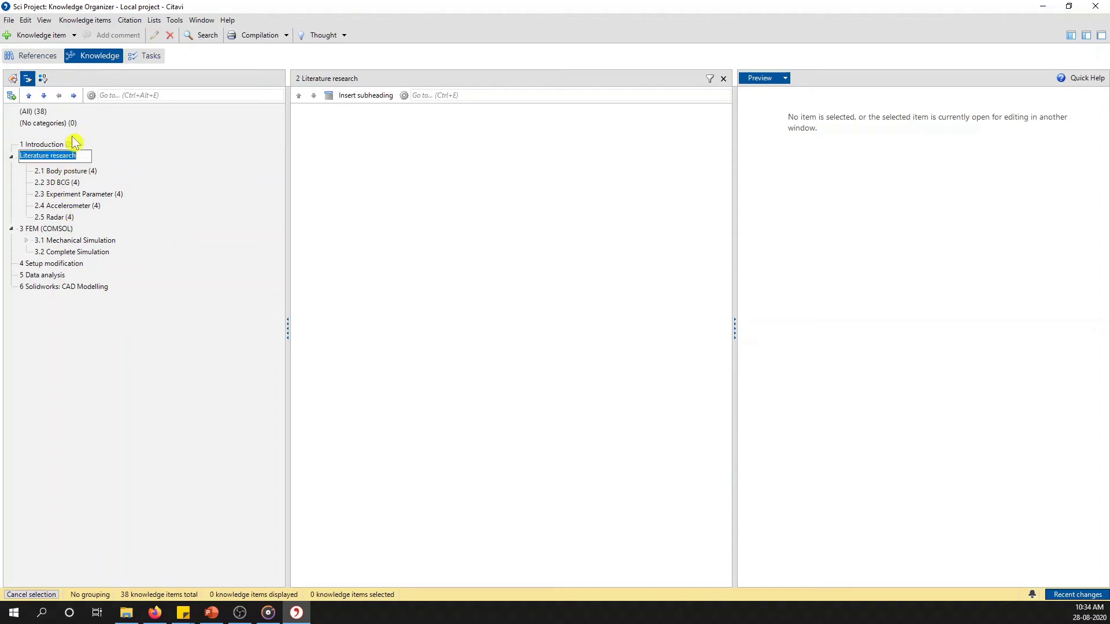
key("Escape")
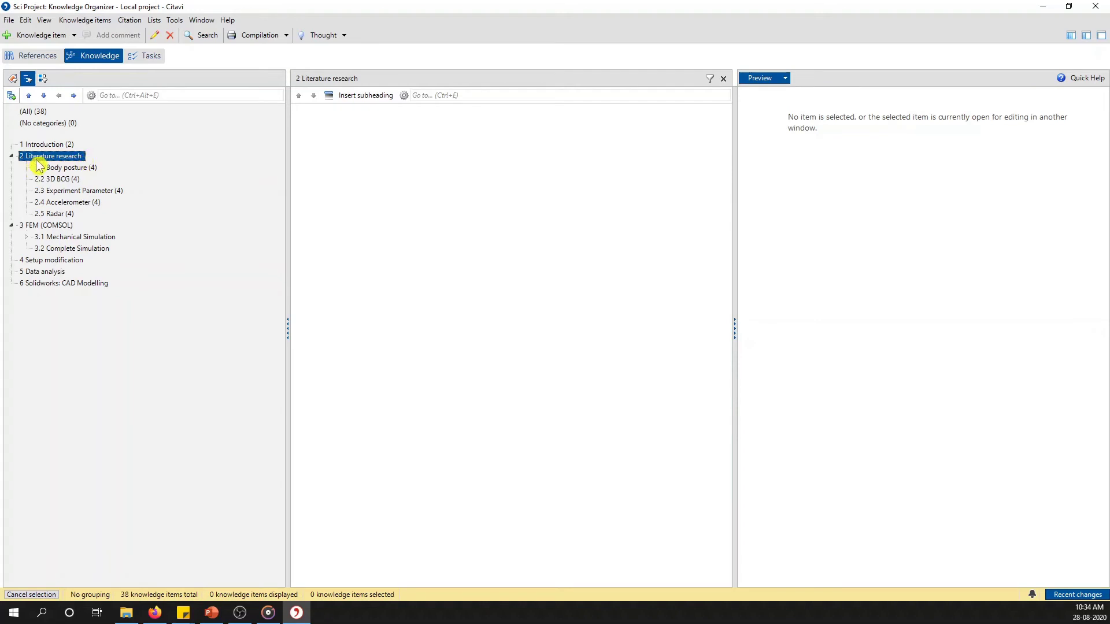
left_click(73, 96)
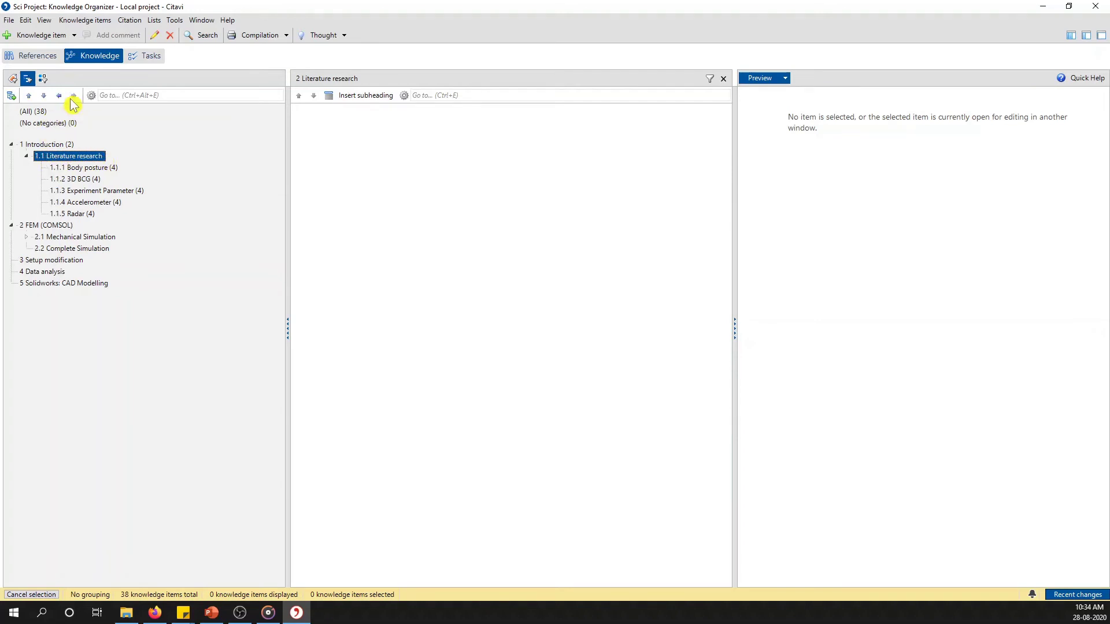
left_click(58, 96)
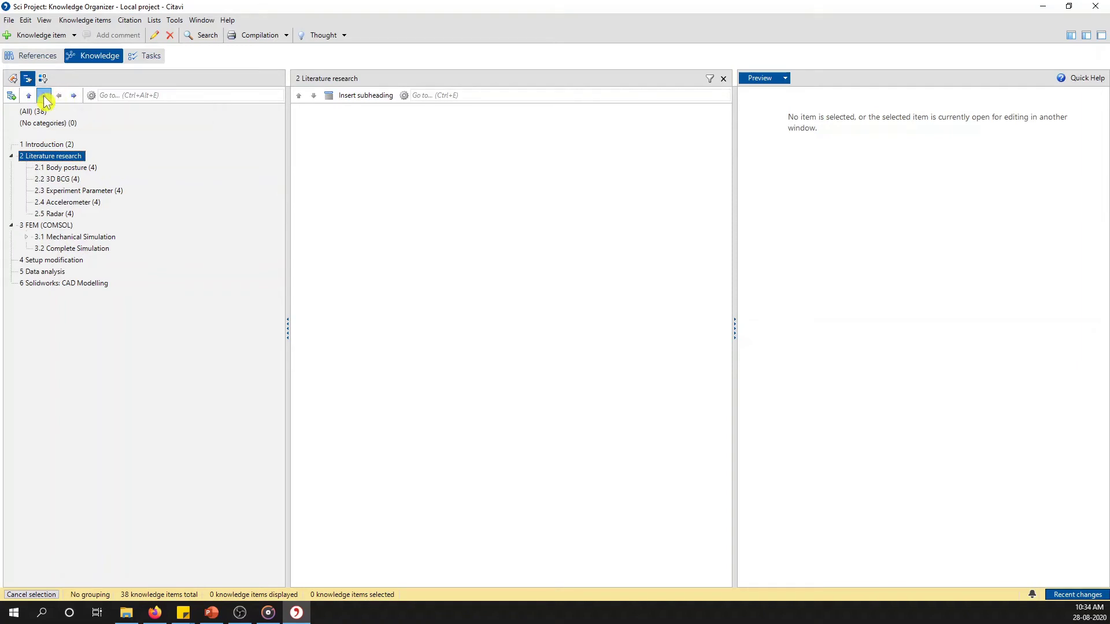
left_click(44, 96)
left_click(28, 96)
Review the Experiment Parameter and Accelerometer items, then cycle through References, Knowledge and Tasks.
left_click(76, 191)
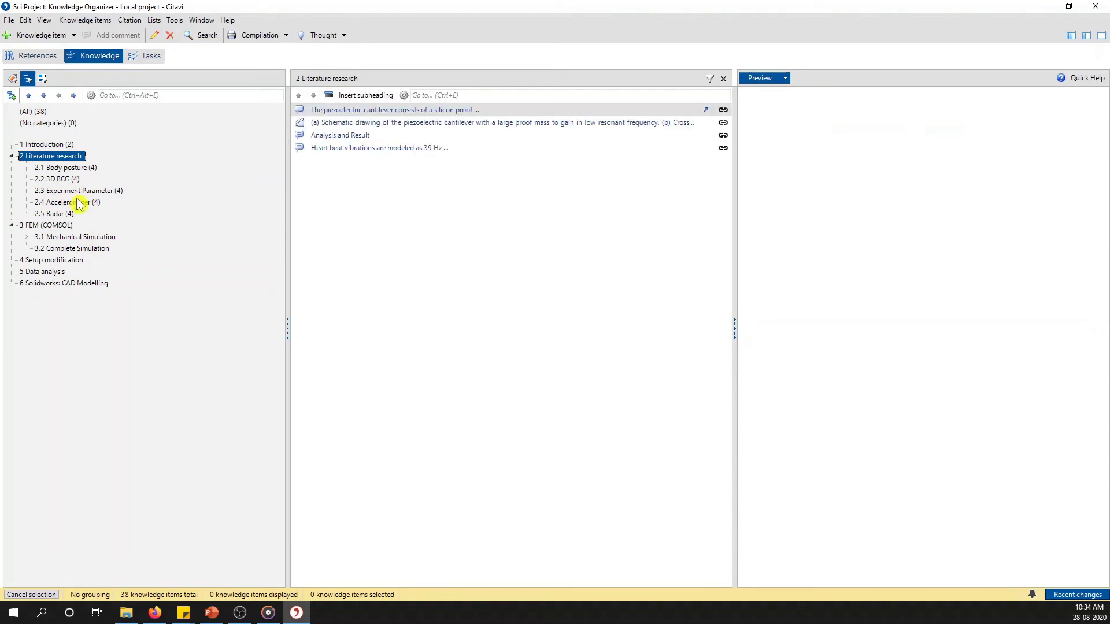
left_click(81, 203)
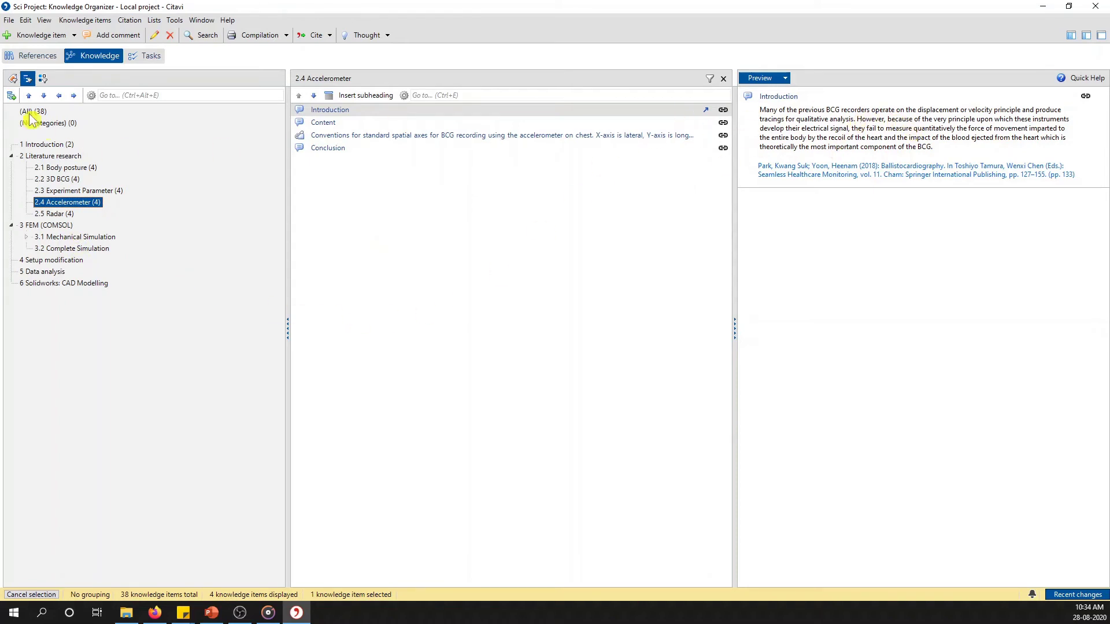
left_click(29, 55)
left_click(110, 58)
left_click(138, 56)
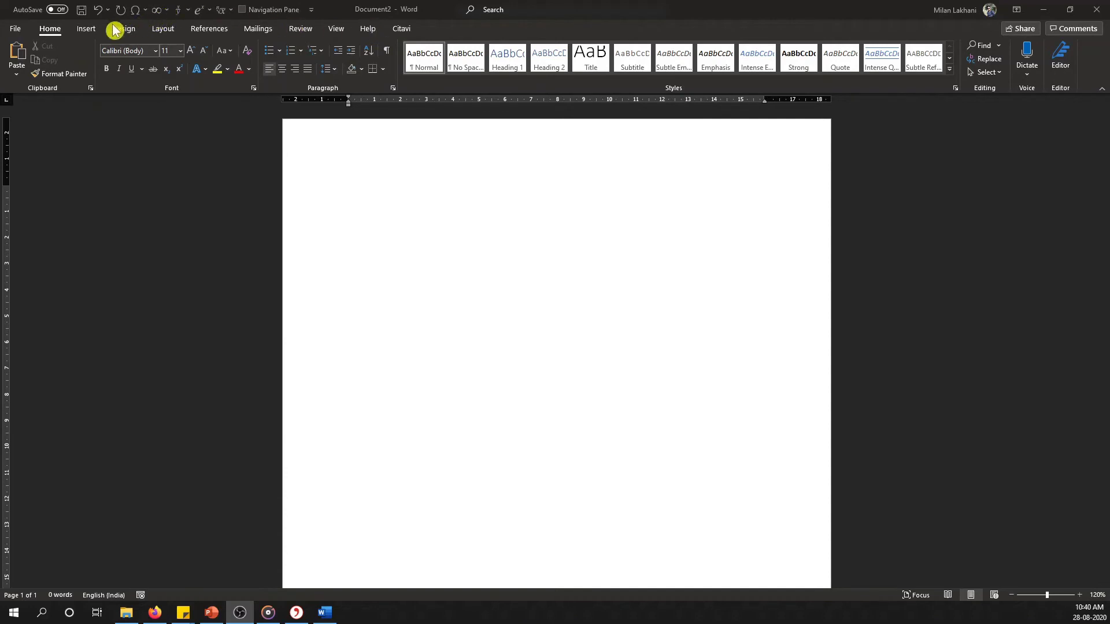
Link Word's Document2 to Citavi's Sci Project through the Citavi pane.
left_click(406, 29)
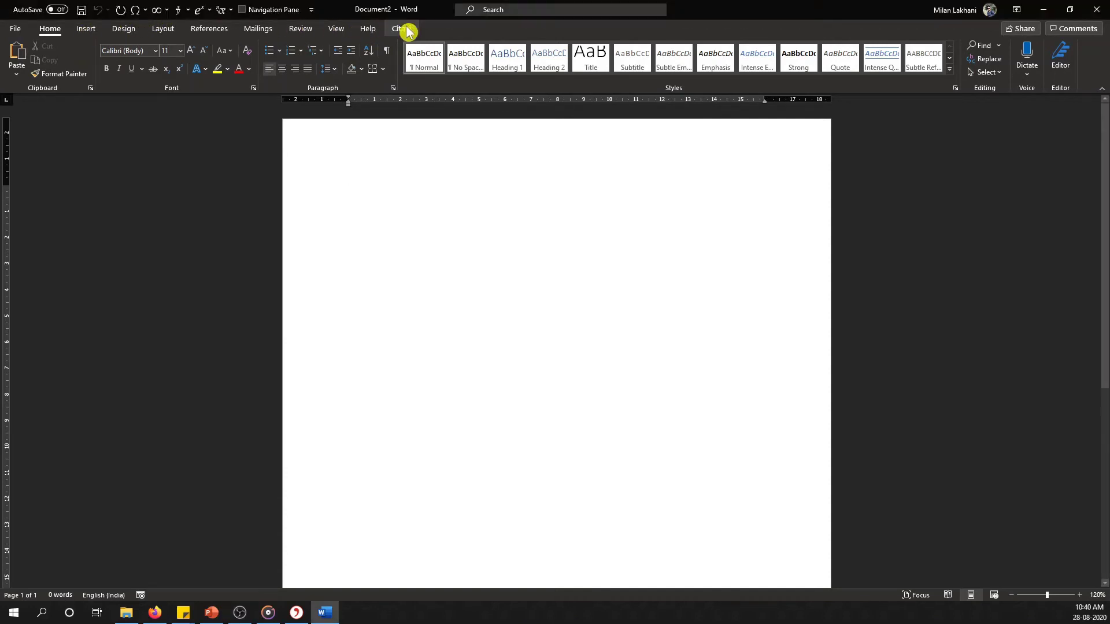
left_click(406, 29)
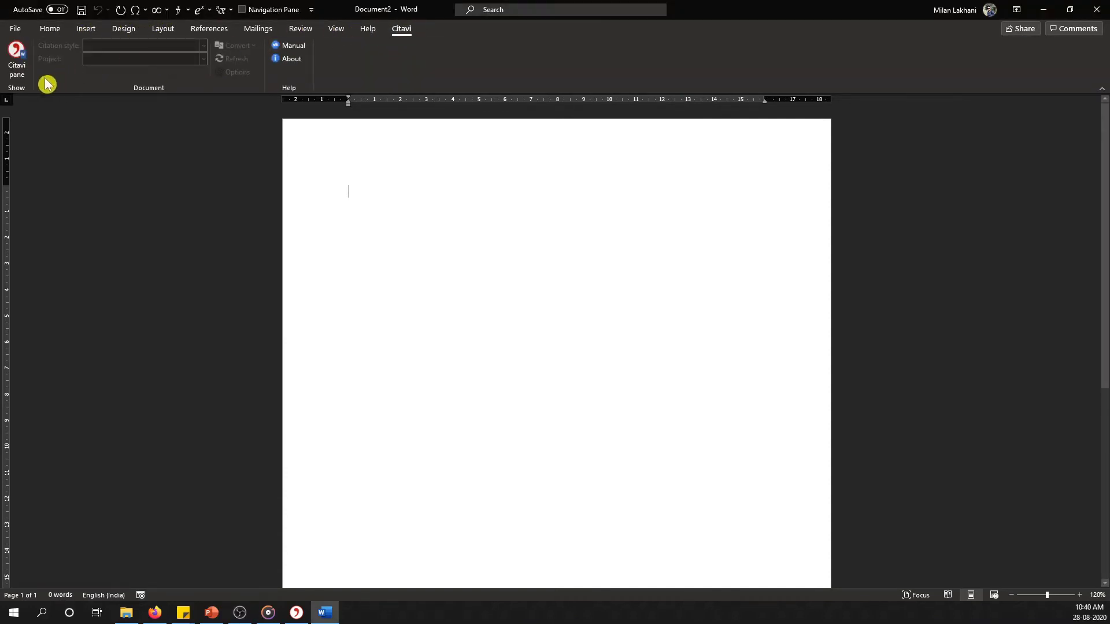
left_click(16, 59)
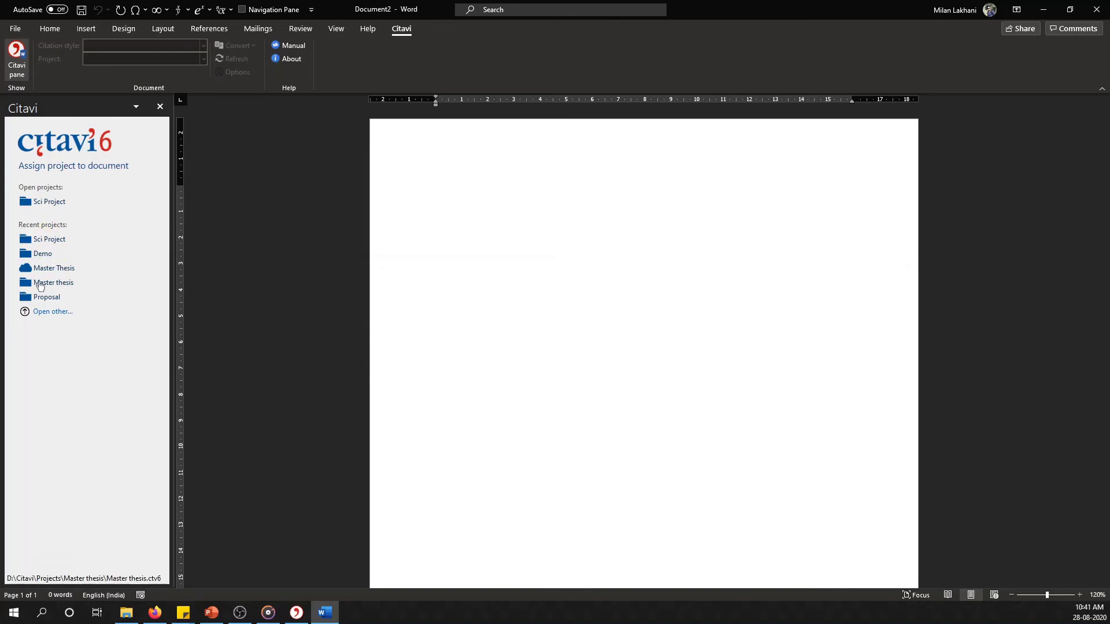
left_click(33, 204)
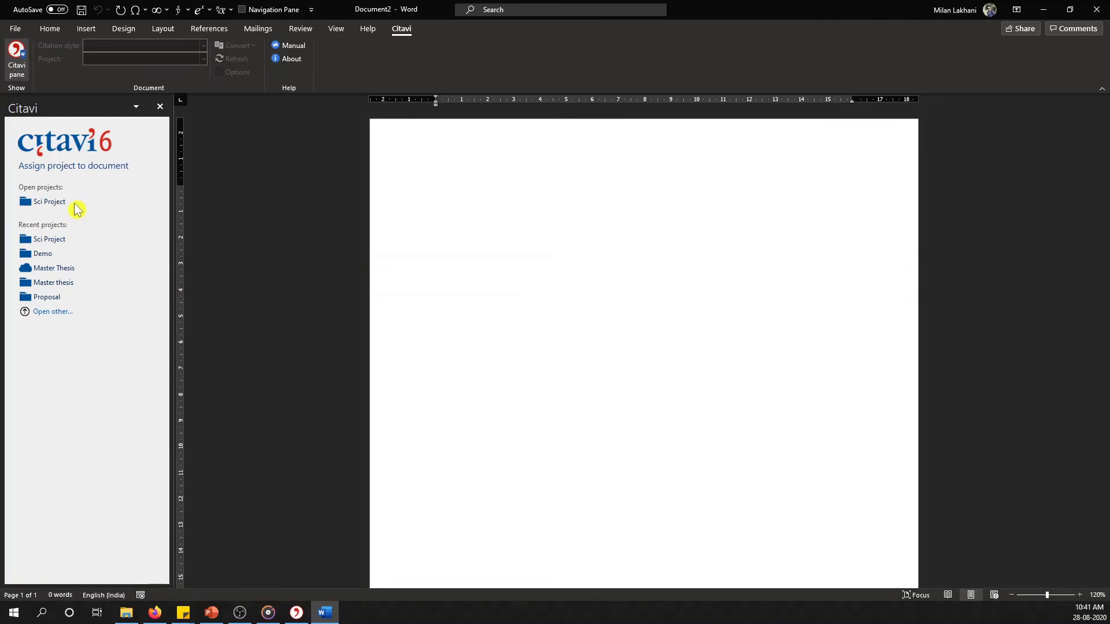
left_click(46, 204)
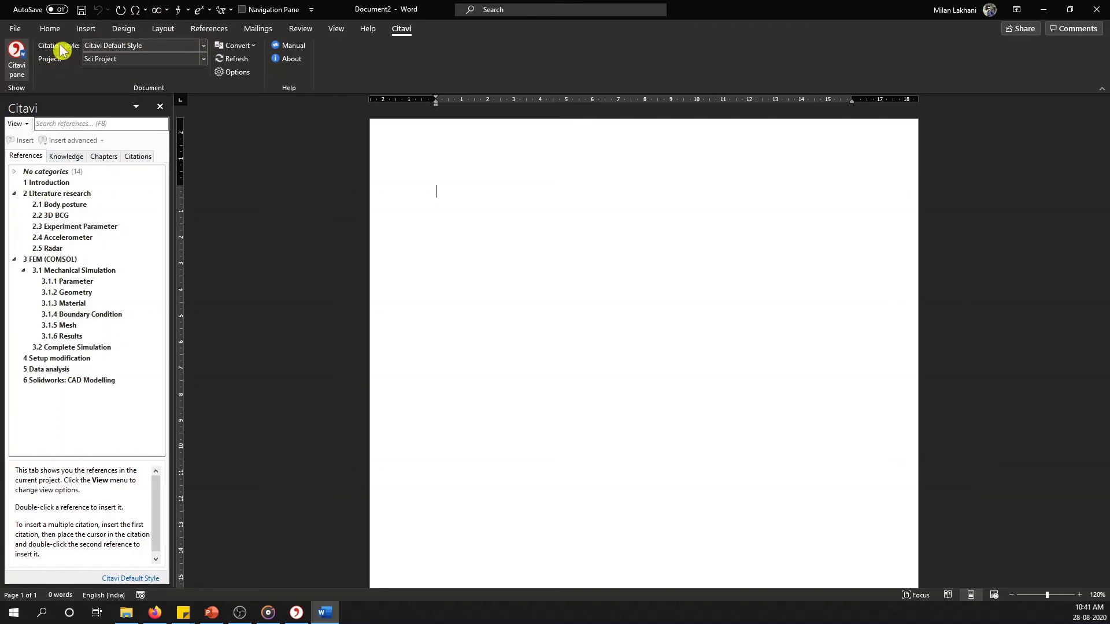
Add a citation style, browsing citation system, language and subject area filters to find IEEE Access.
left_click(203, 51)
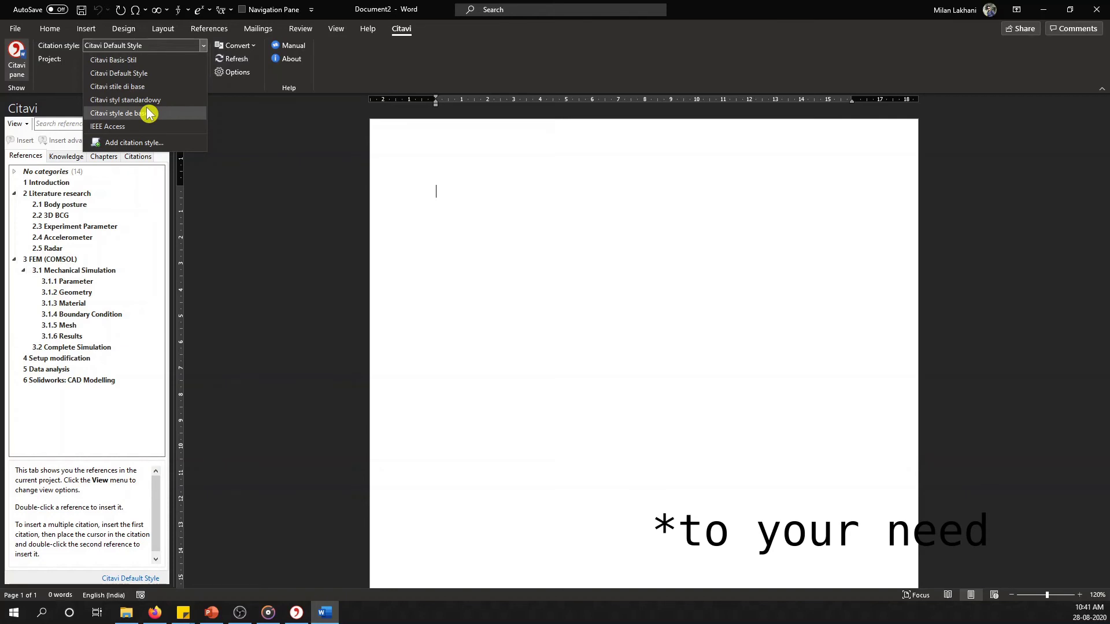
left_click(134, 142)
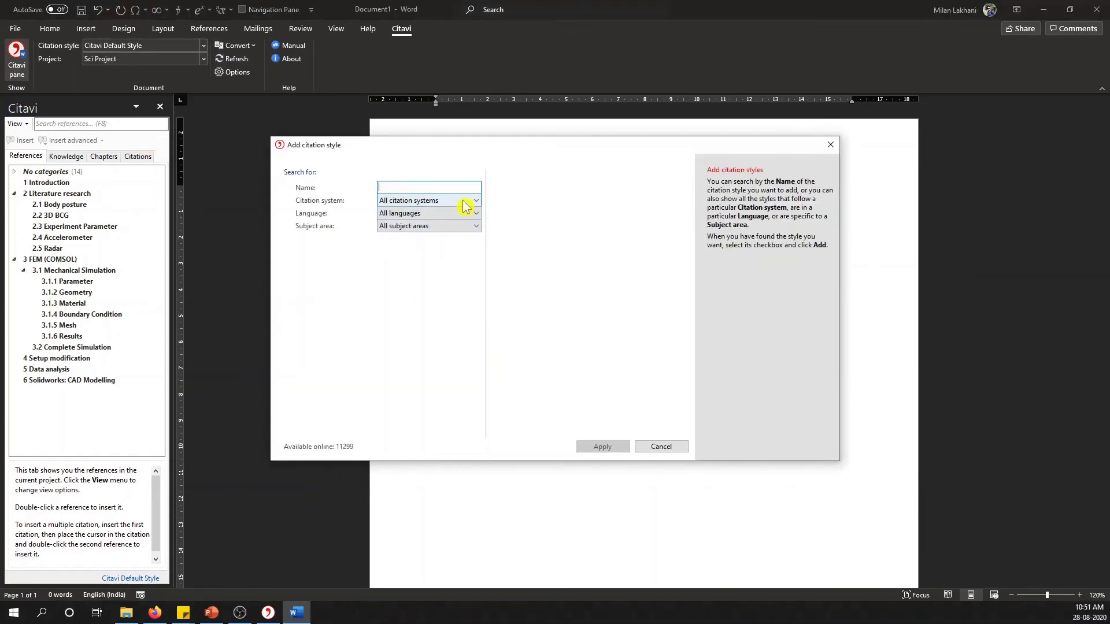
left_click(463, 207)
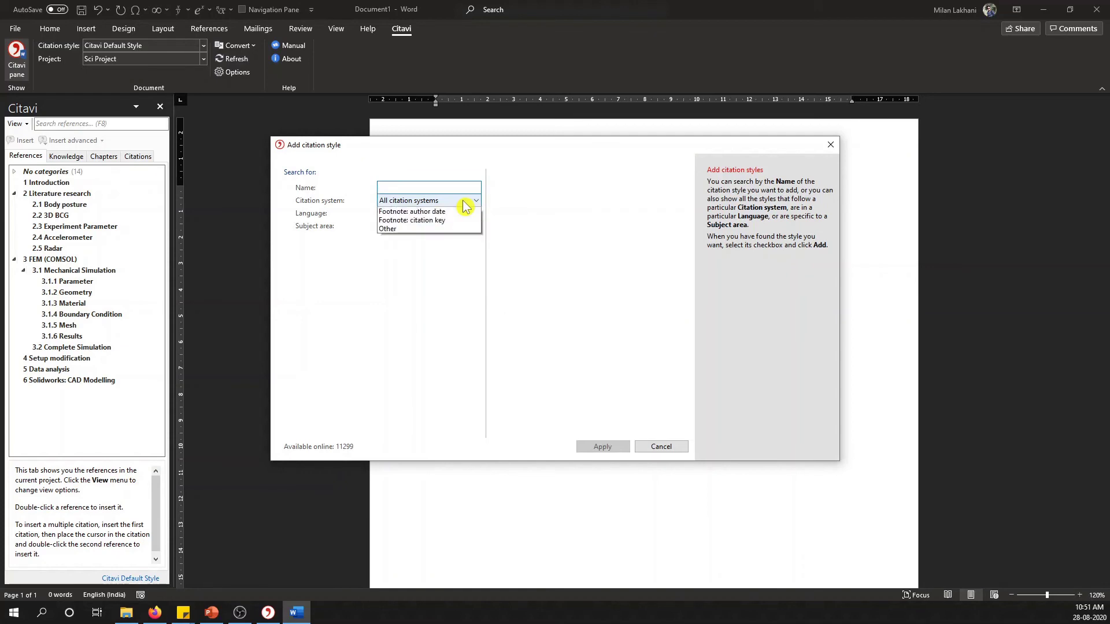
left_click(436, 323)
left_click(441, 214)
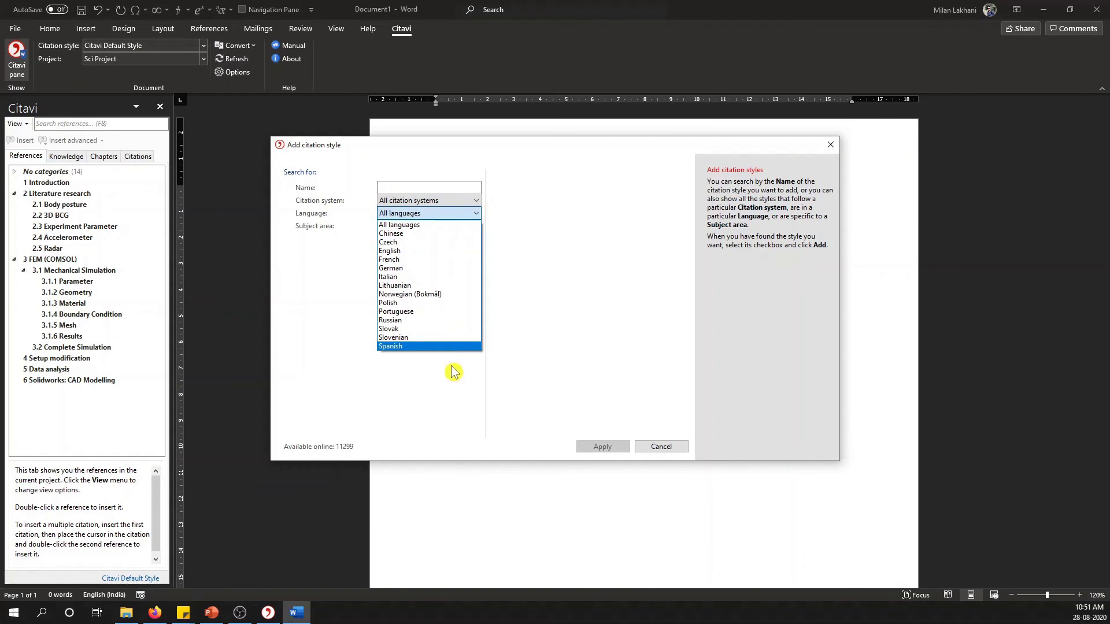
left_click(373, 372)
left_click(432, 227)
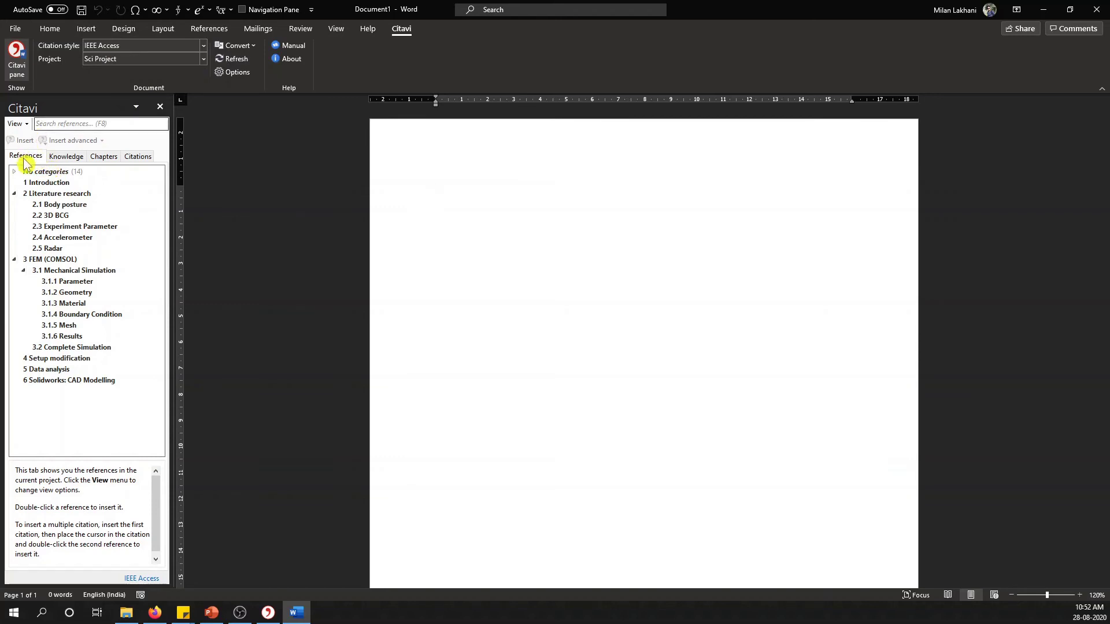
Insert all categories with their knowledge items from the 1 Introduction category's menu.
left_click(55, 160)
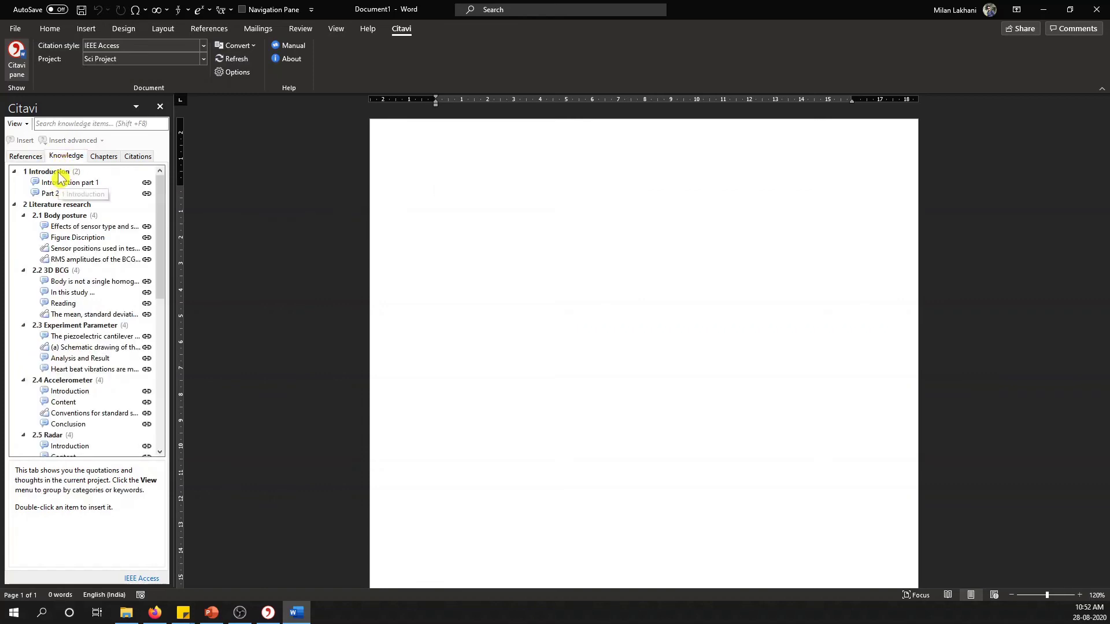
left_click(61, 173)
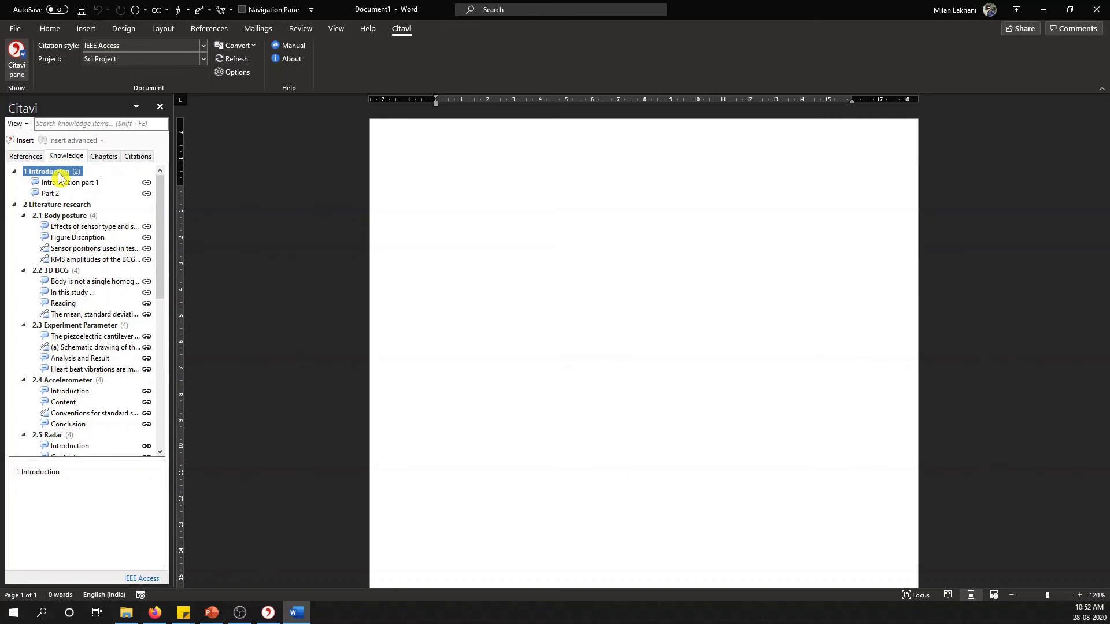
right_click(60, 179)
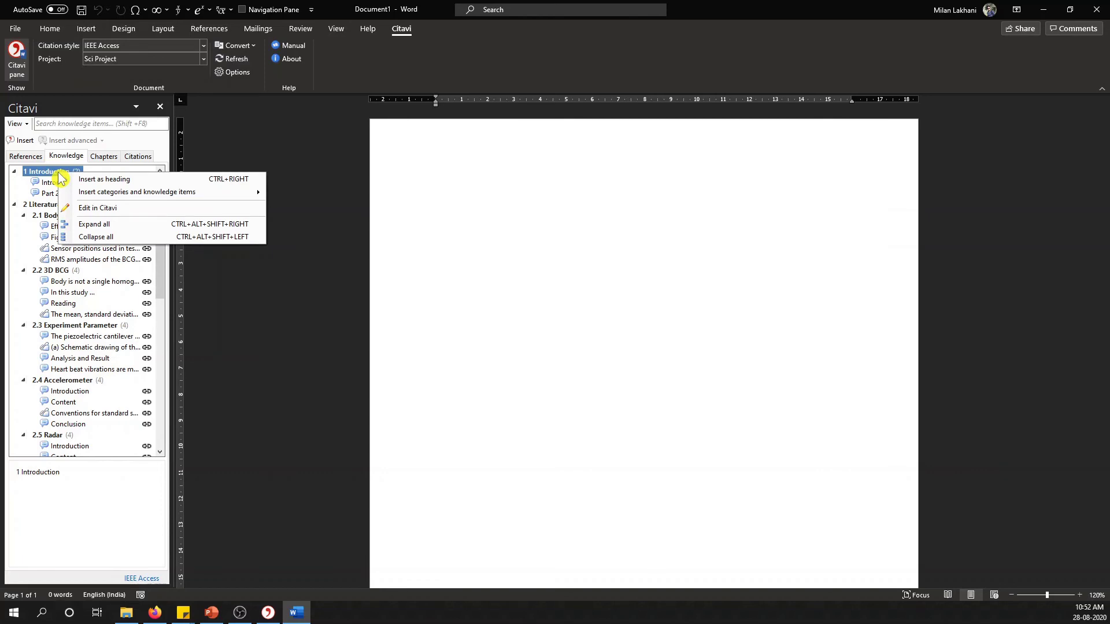
mouse_move(142, 197)
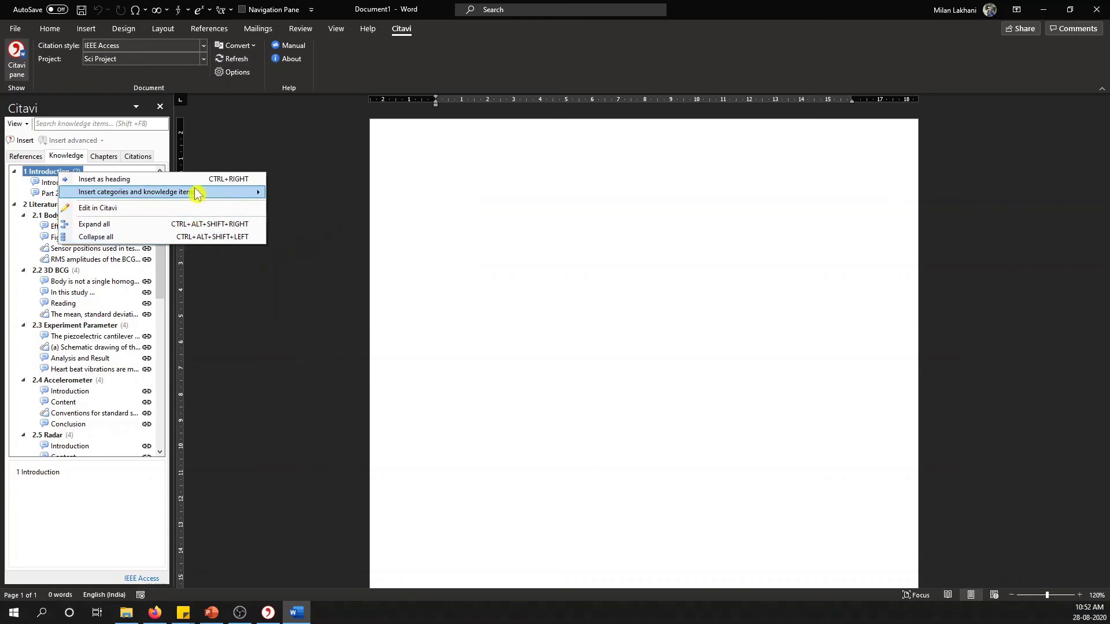
mouse_move(261, 192)
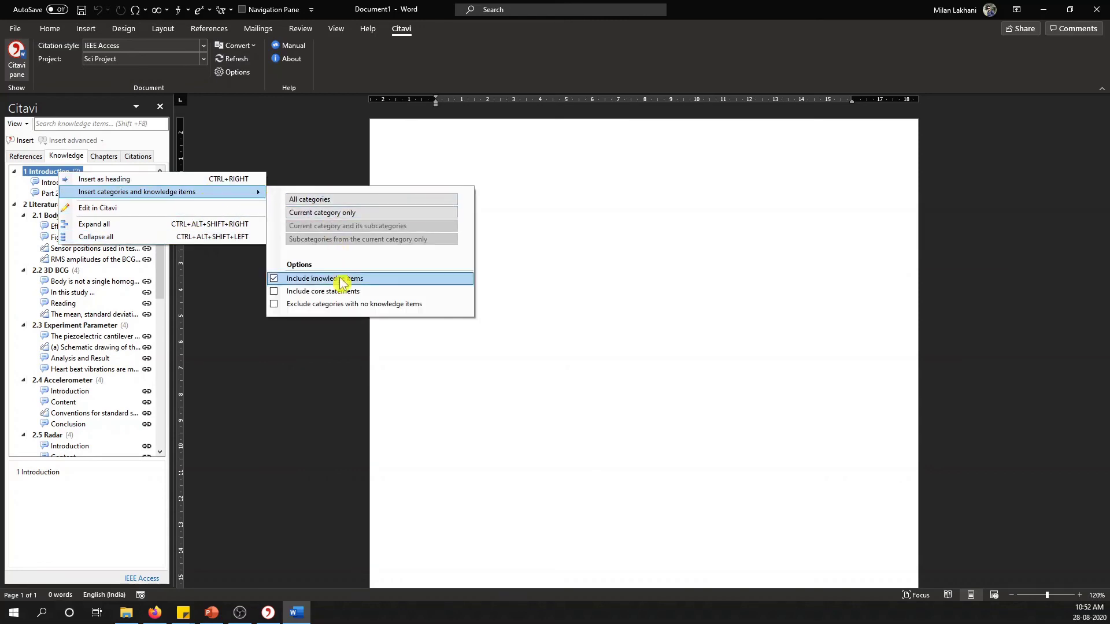
left_click(328, 199)
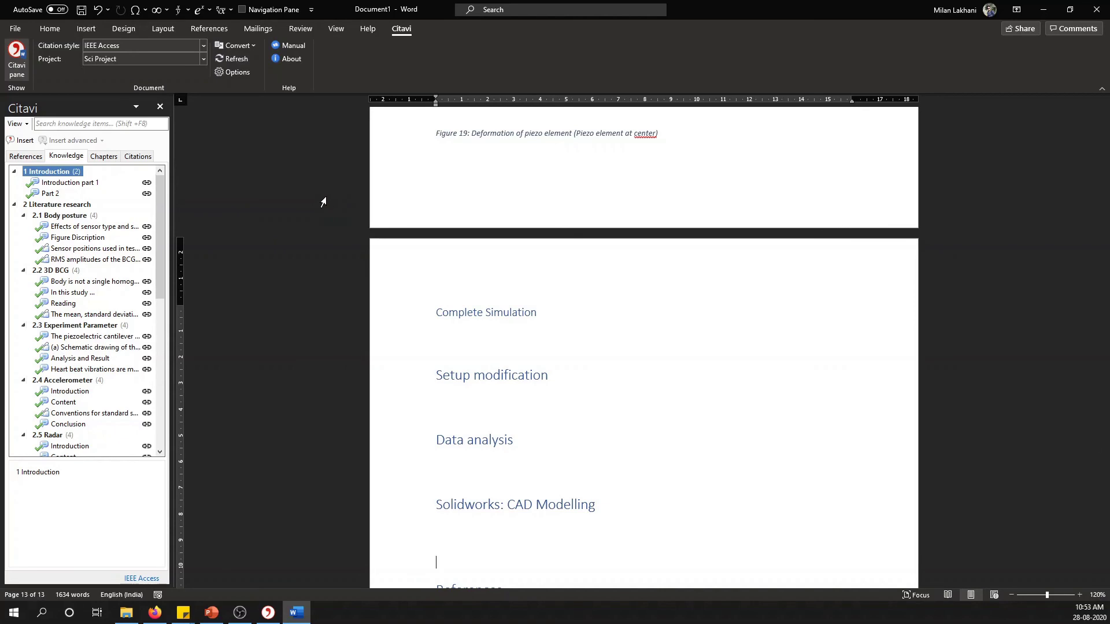
Scroll through the inserted 13-page draft to review it, down to the reference list.
scroll(323, 201, "up", 15)
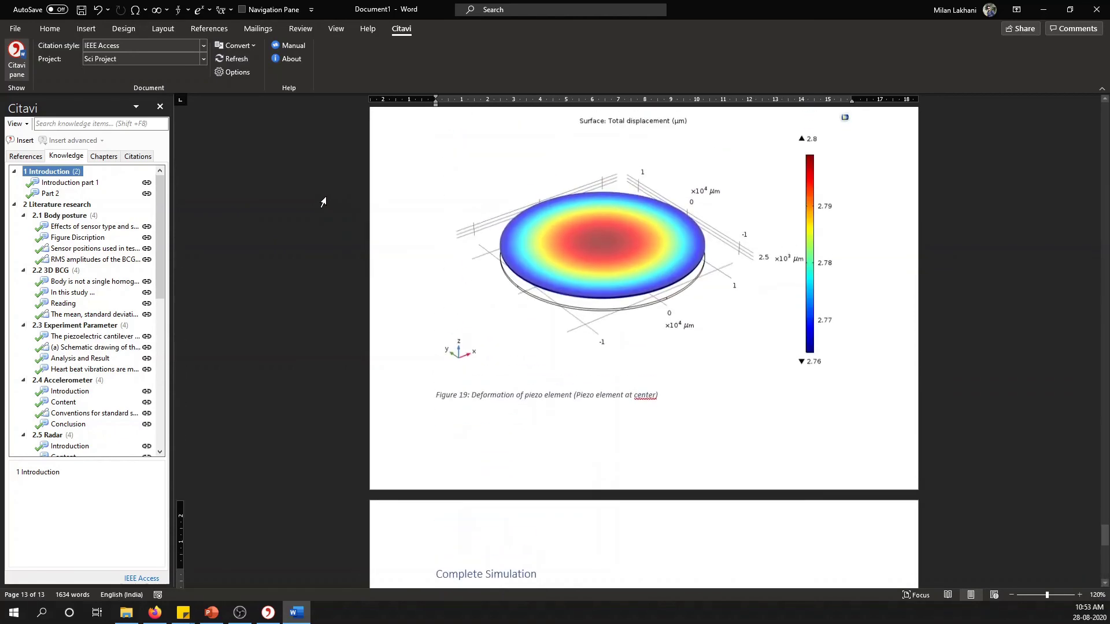
scroll(324, 202, "up", 6)
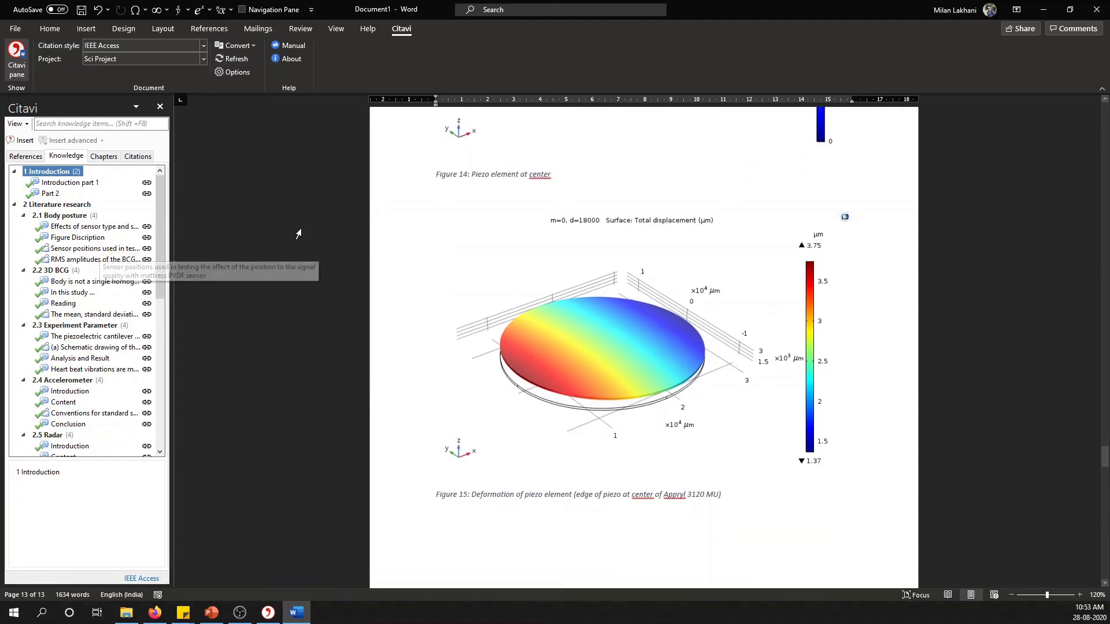
scroll(298, 233, "up", 15)
scroll(299, 233, "up", 15)
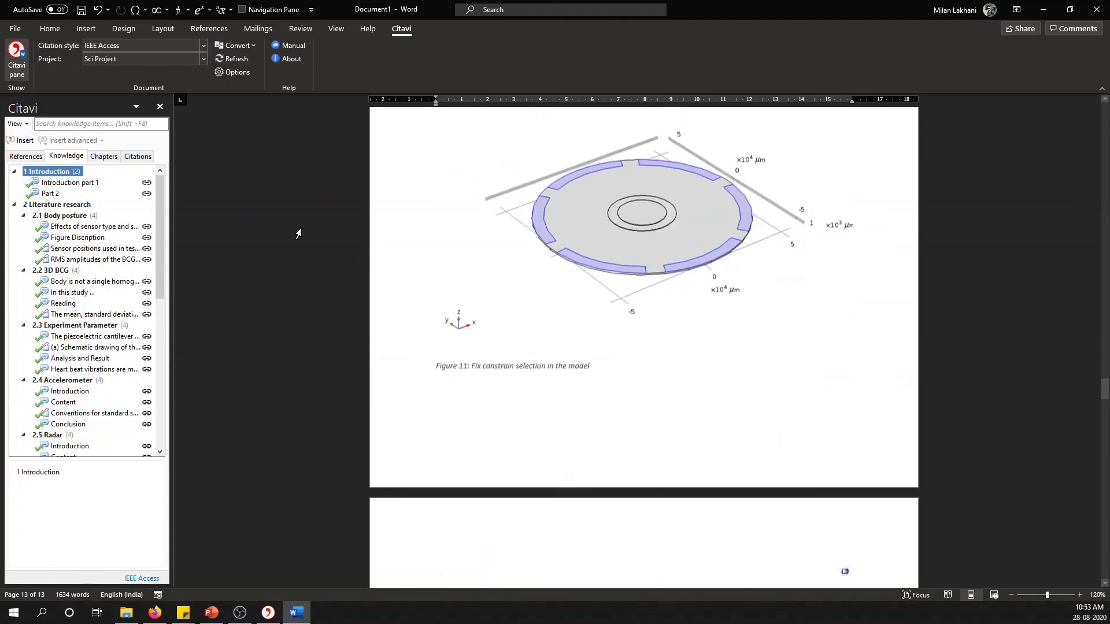
scroll(298, 234, "up", 8)
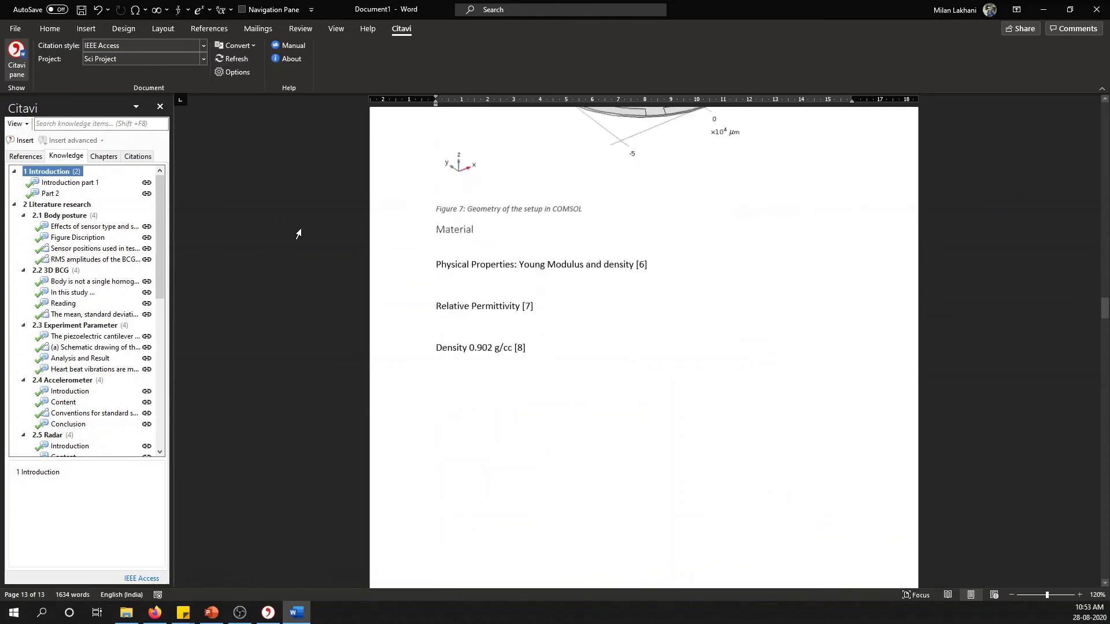
scroll(299, 233, "down", 5)
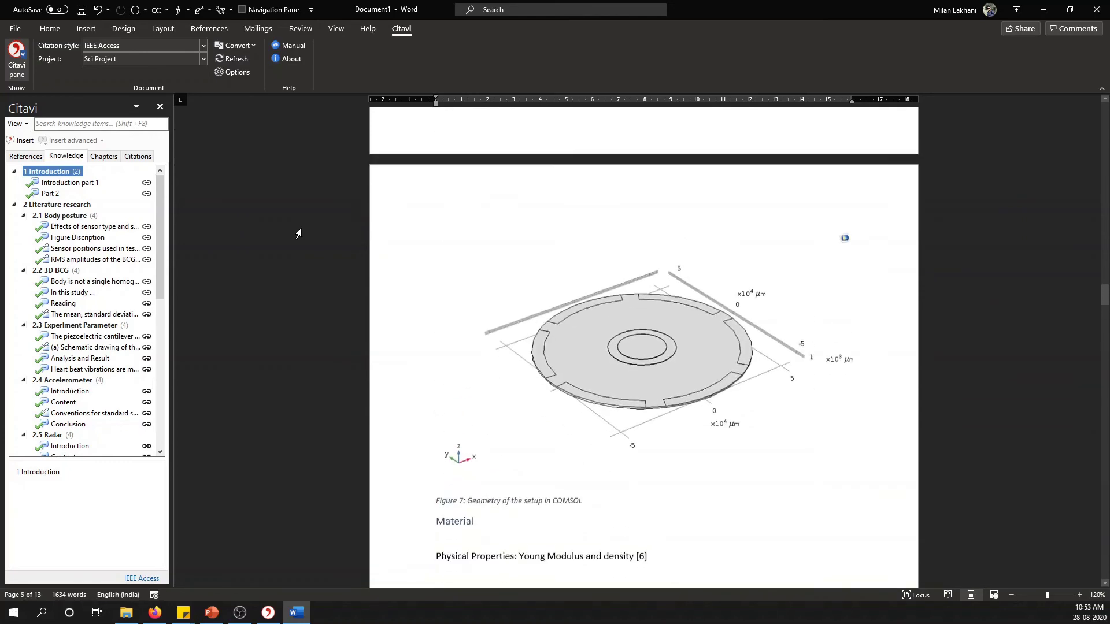
left_click_drag(1106, 310, 1105, 577)
left_click(533, 292)
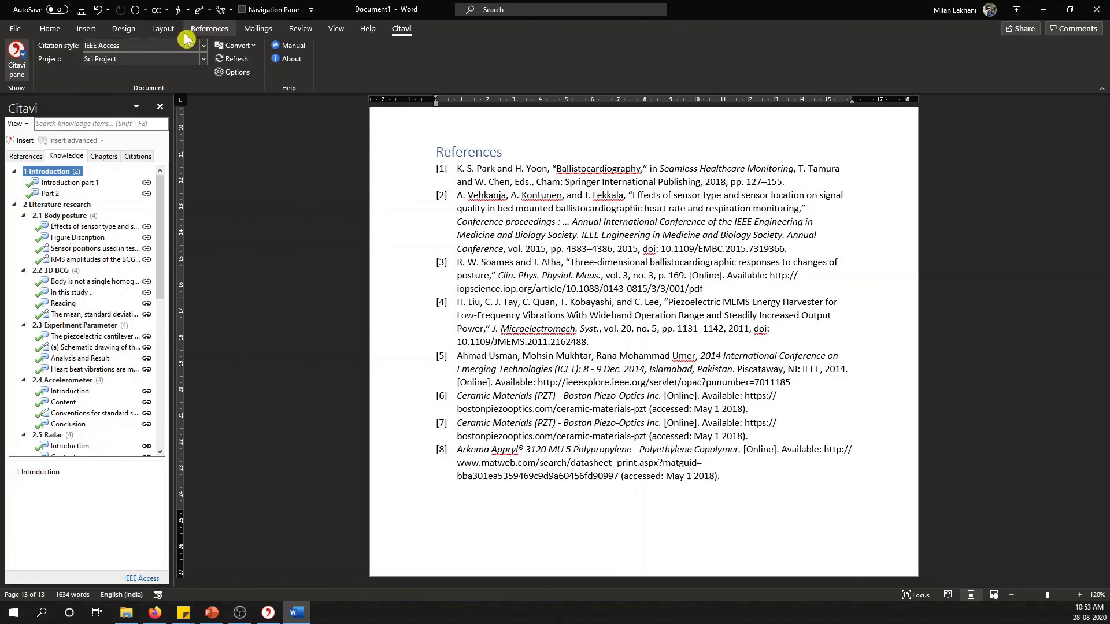
Show the Navigation Pane, jump to Introduction, then undo the entire insertion.
left_click(265, 8)
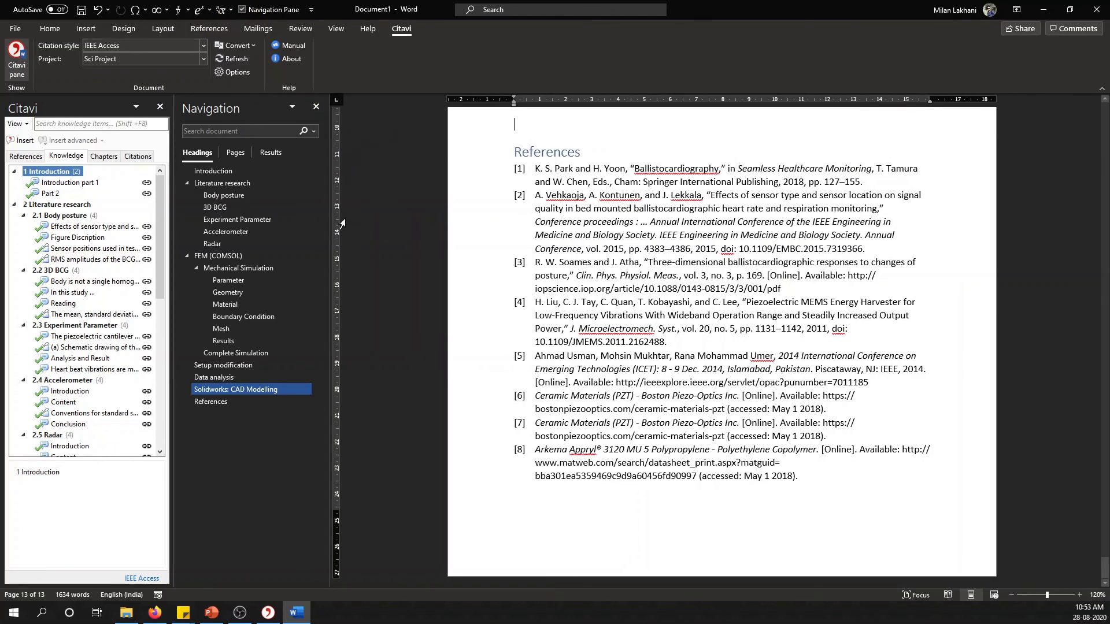
left_click(245, 169)
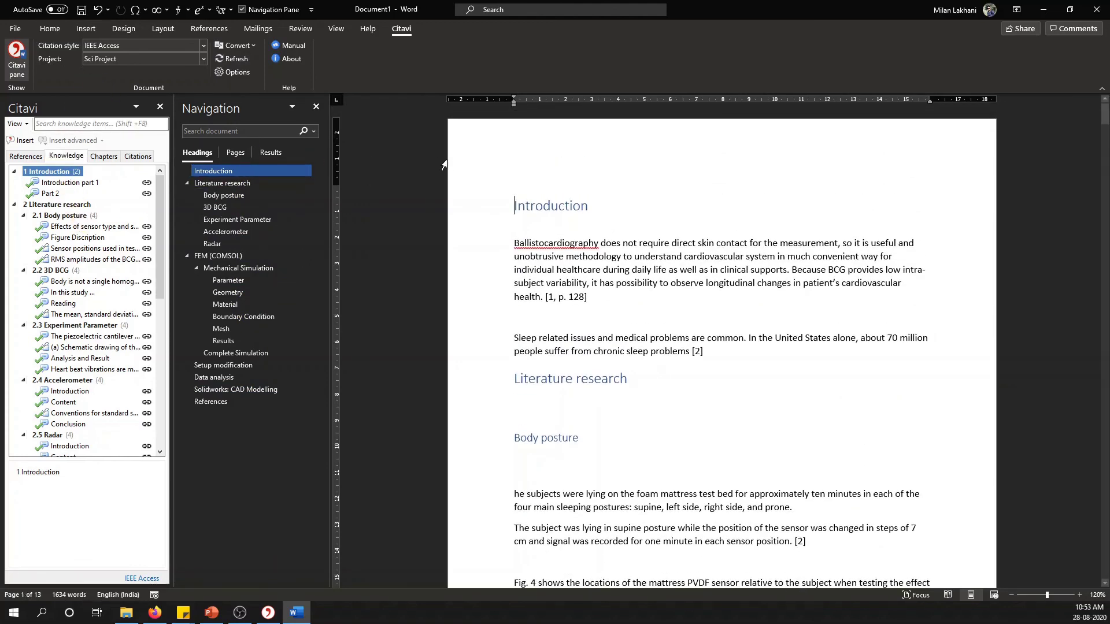
left_click(98, 11)
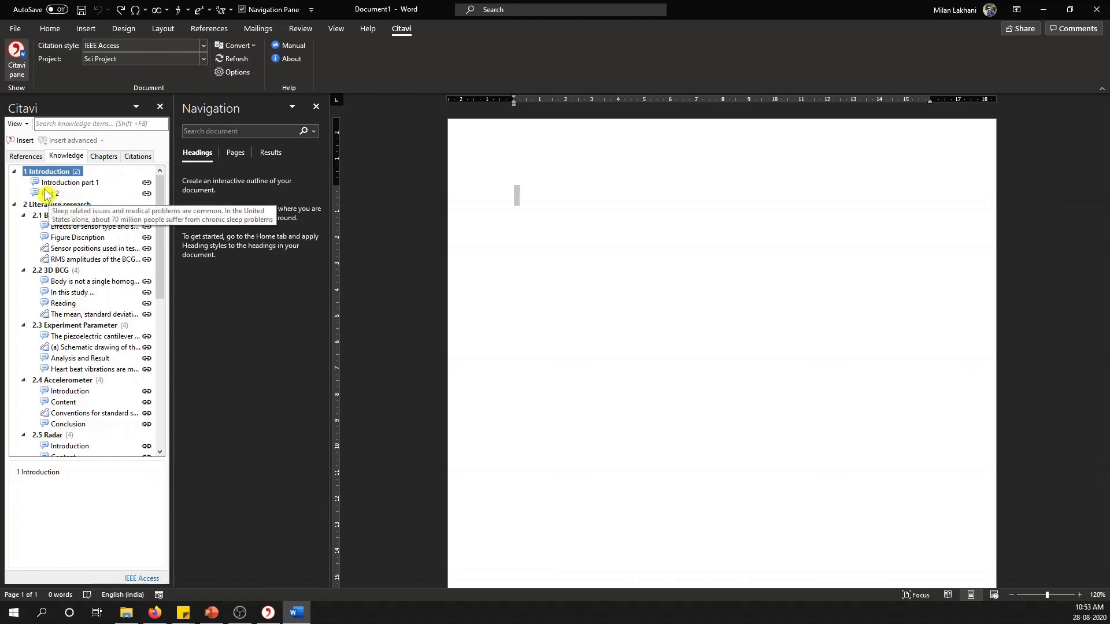
Insert all Citavi categories as headings only, with Include knowledge items unticked.
right_click(56, 173)
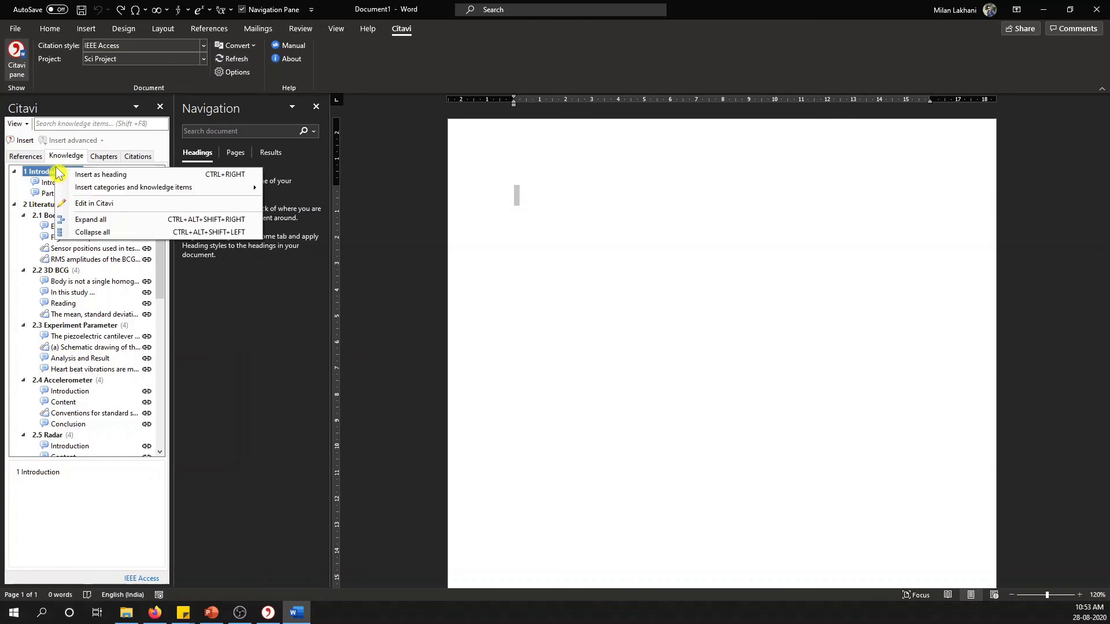
mouse_move(149, 191)
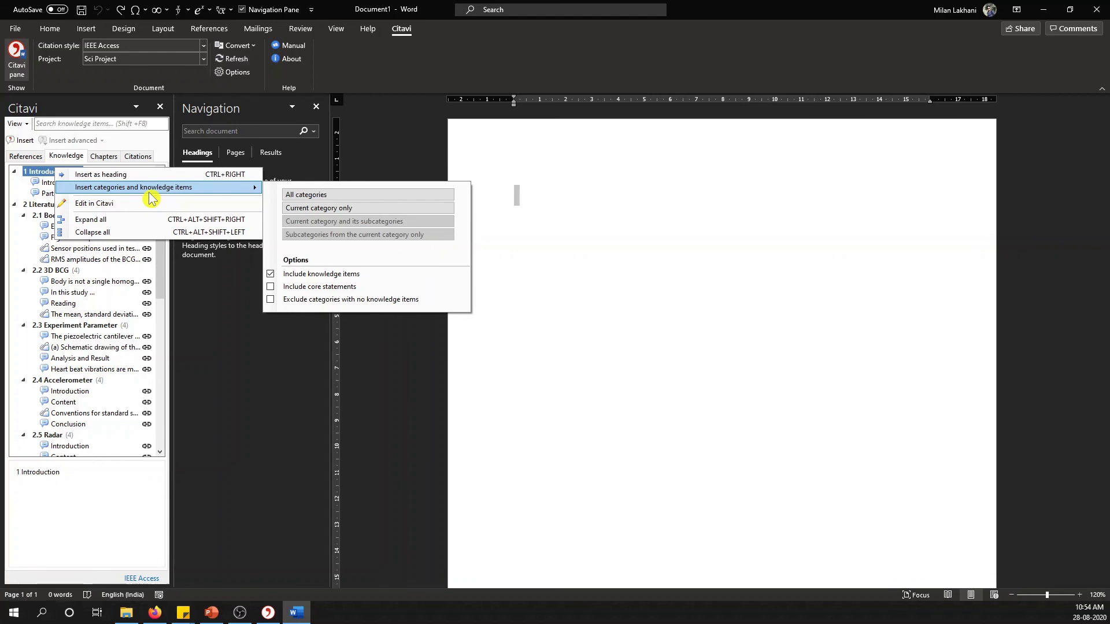
left_click(317, 275)
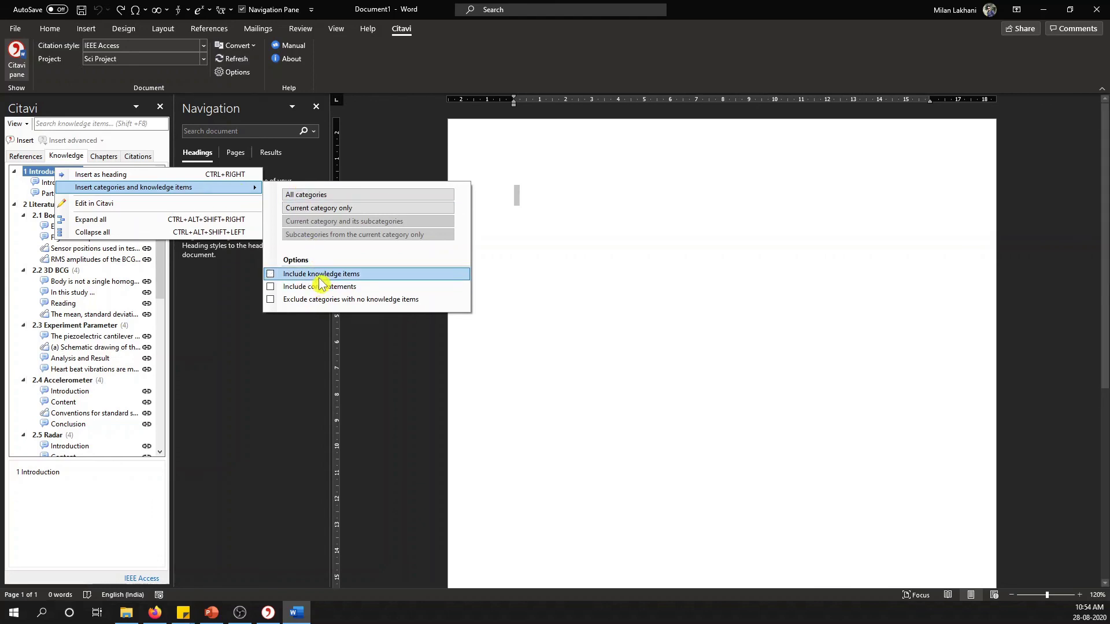
left_click(316, 196)
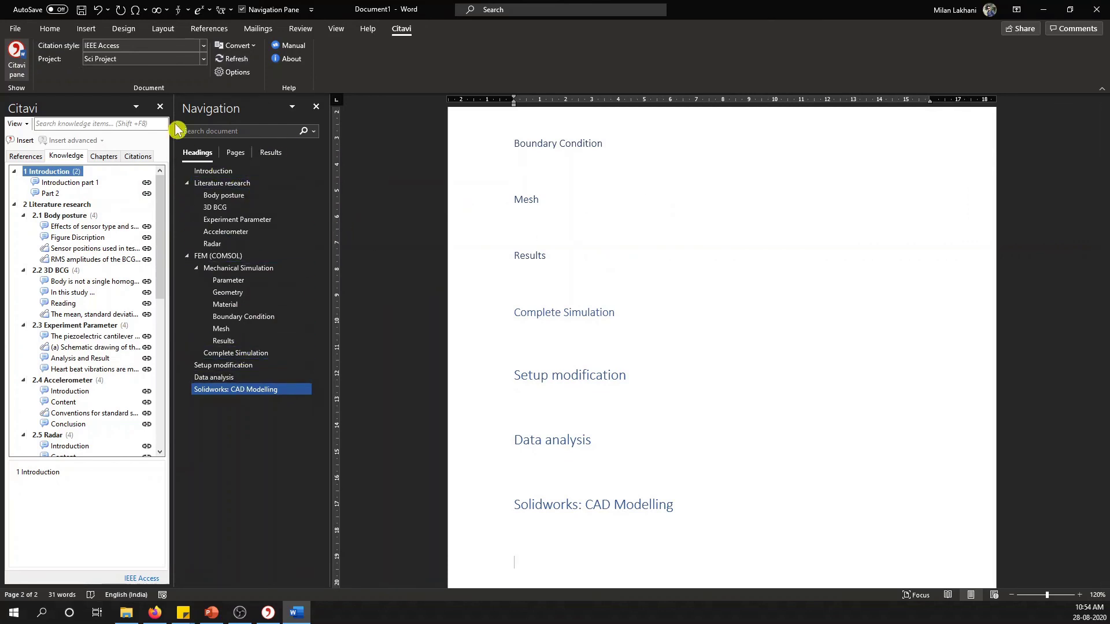
left_click(48, 32)
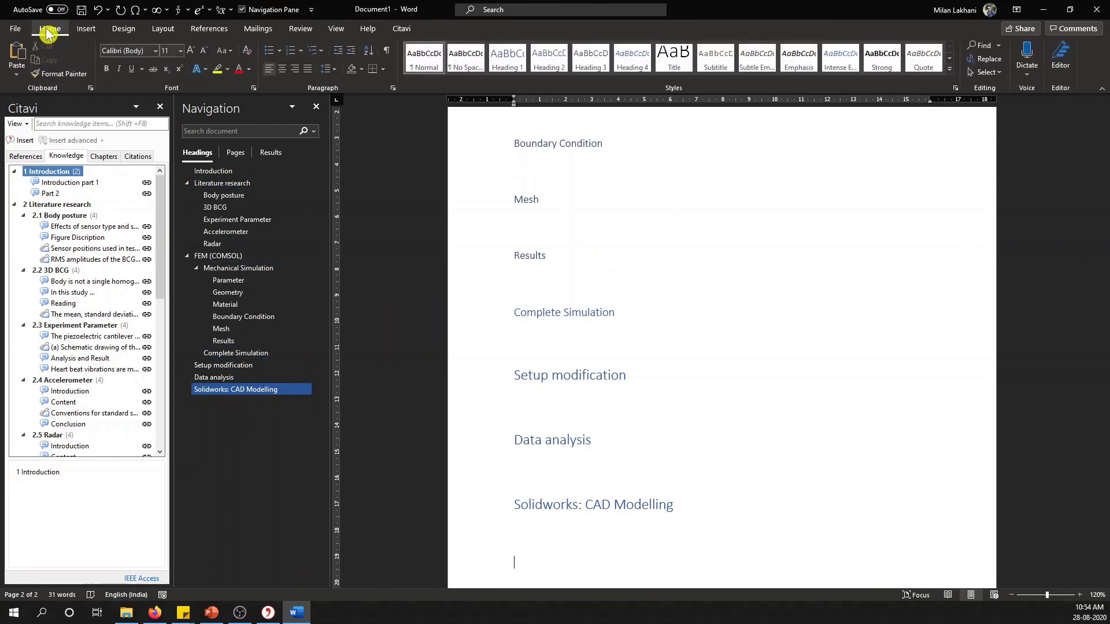
Apply the Heading 1–9 multilevel list so headings read 1 Introduction, 2.1 Body posture, 3.1.1 Parameter.
left_click(310, 52)
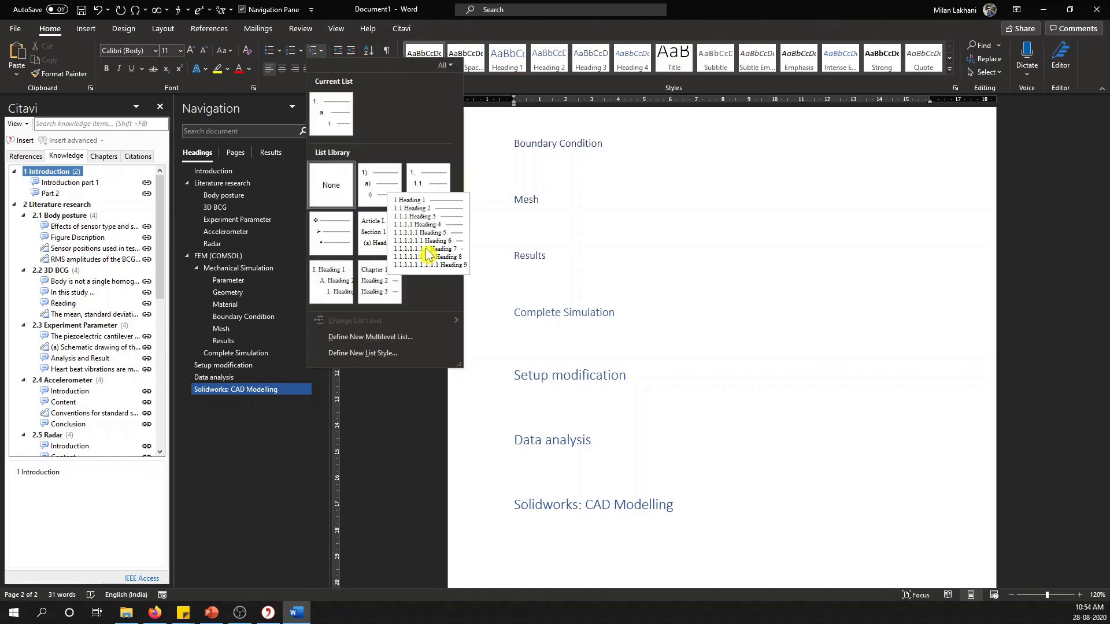
left_click(428, 255)
left_click(431, 220)
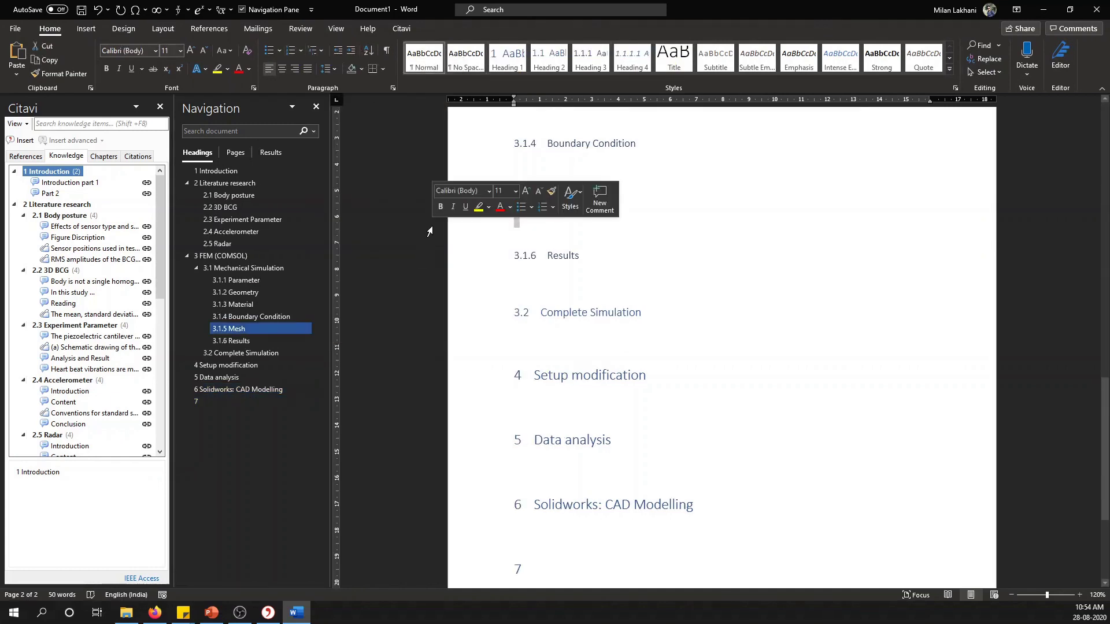
left_click(263, 196)
scroll(643, 283, "up", 4)
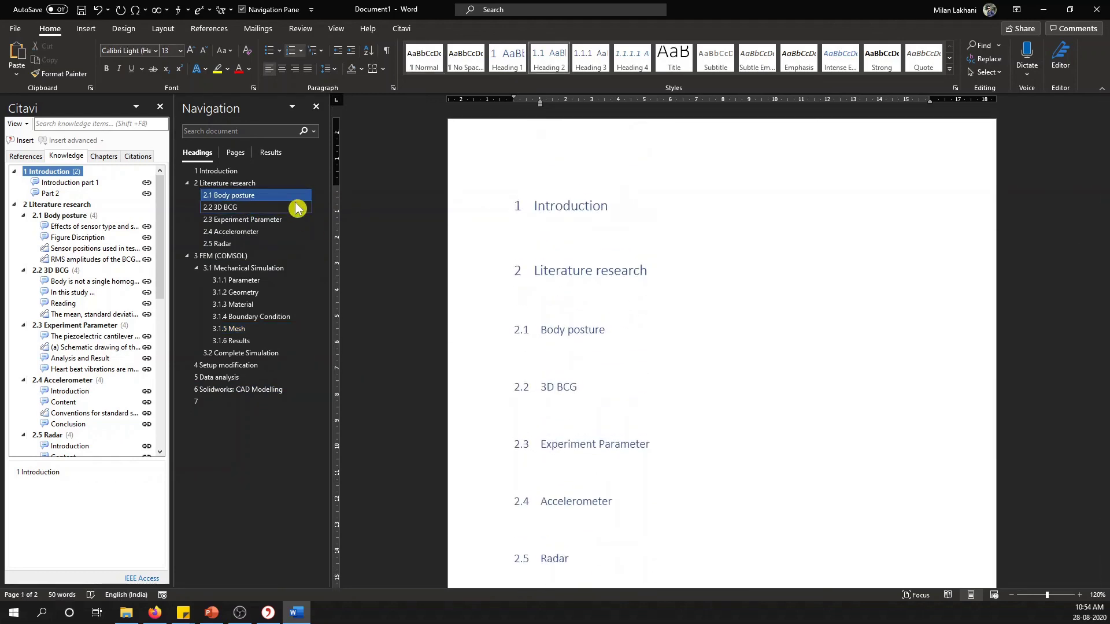
left_click(547, 236)
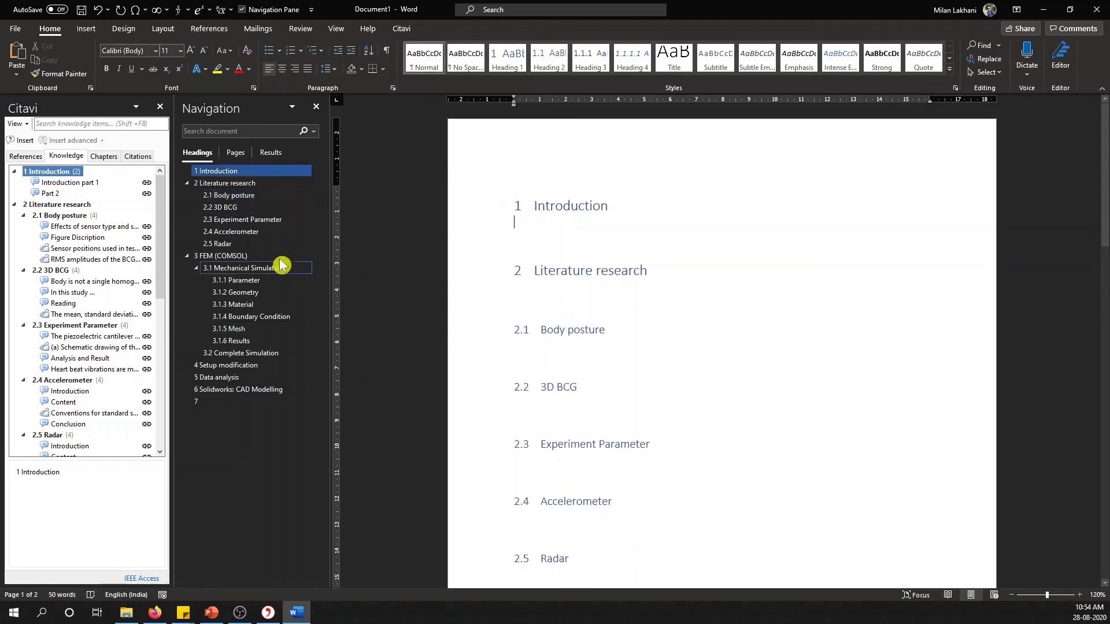
Insert the Sensor positions image under 1 Introduction and make its caption Heading 2.
left_click(56, 249)
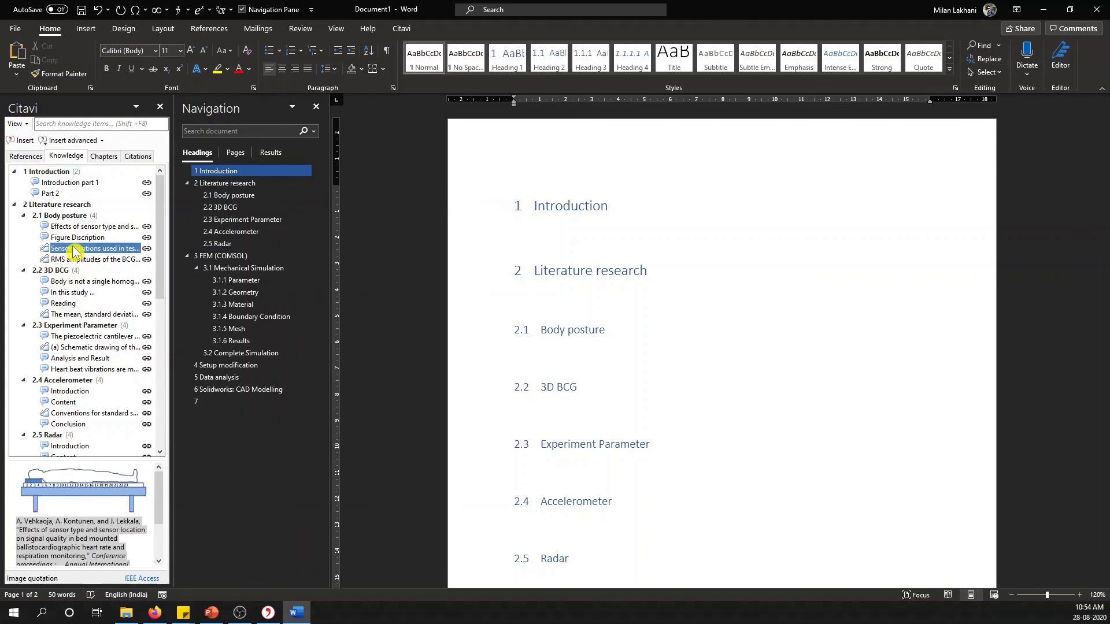
double_click(74, 252)
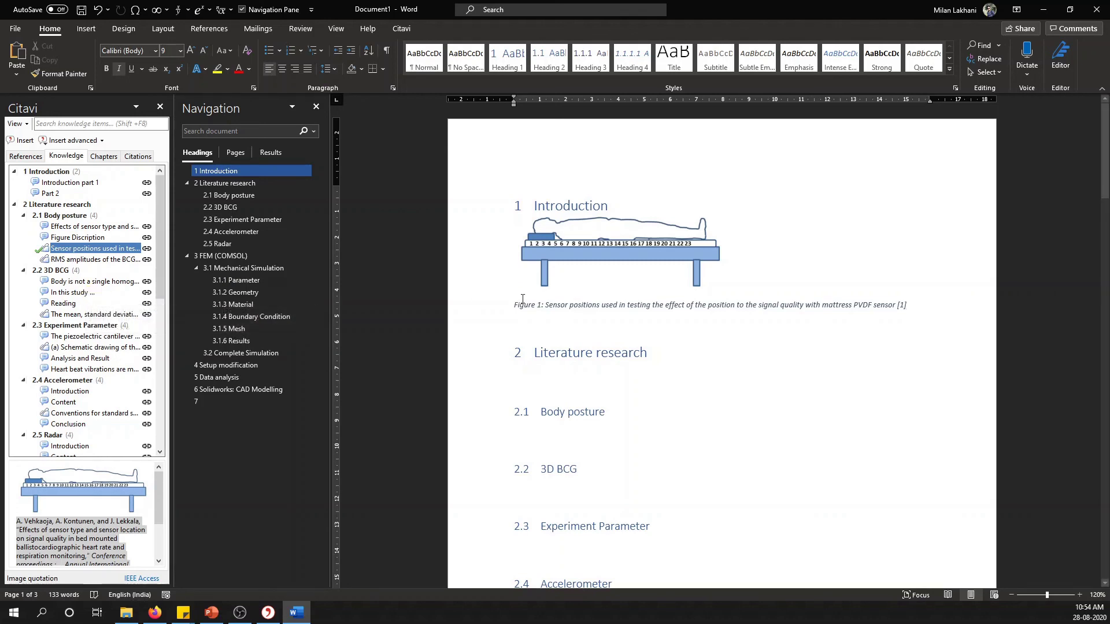
left_click(544, 53)
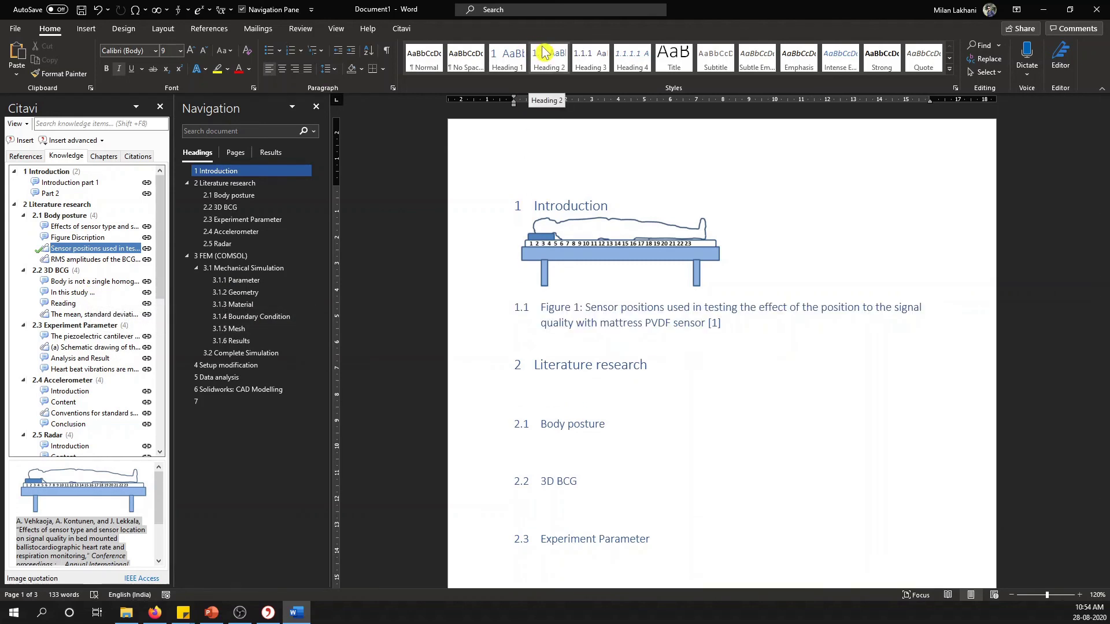